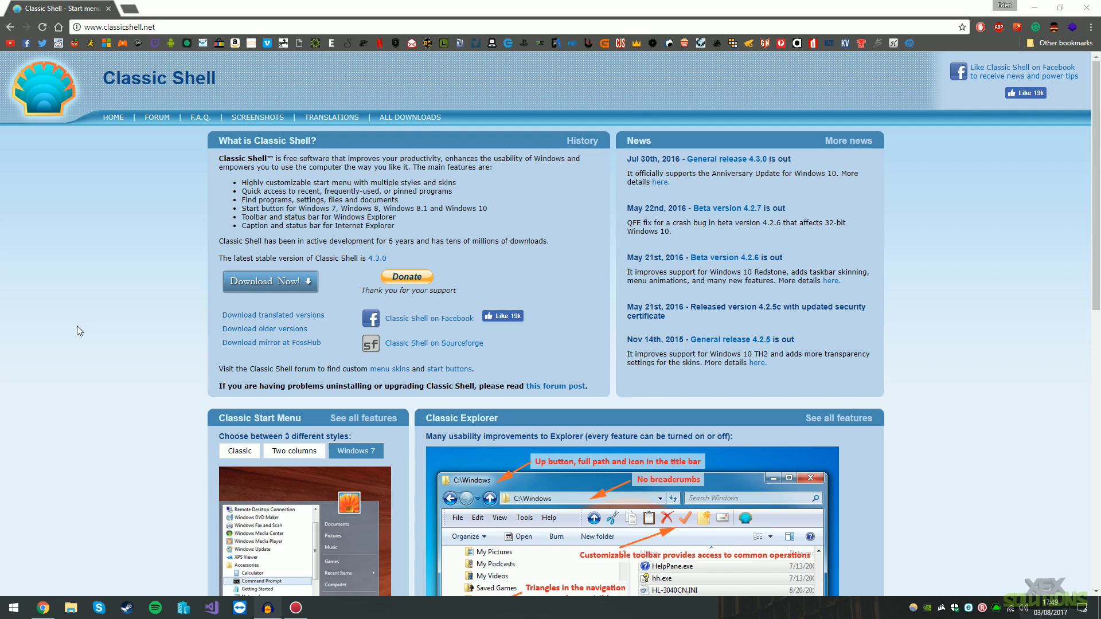
Examine the program list in the default Windows 10 Start menu
{"action": "left_click", "coordinate": [13, 608]}
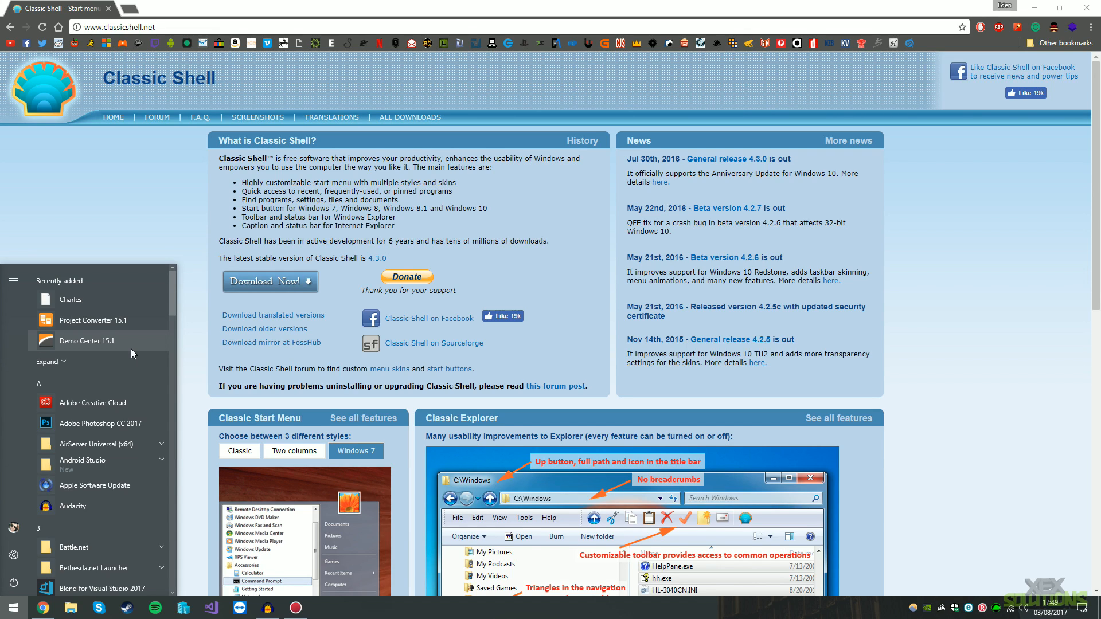
{"action": "scroll", "coordinate": [114, 430], "scroll_direction": "down", "scroll_amount": 3}
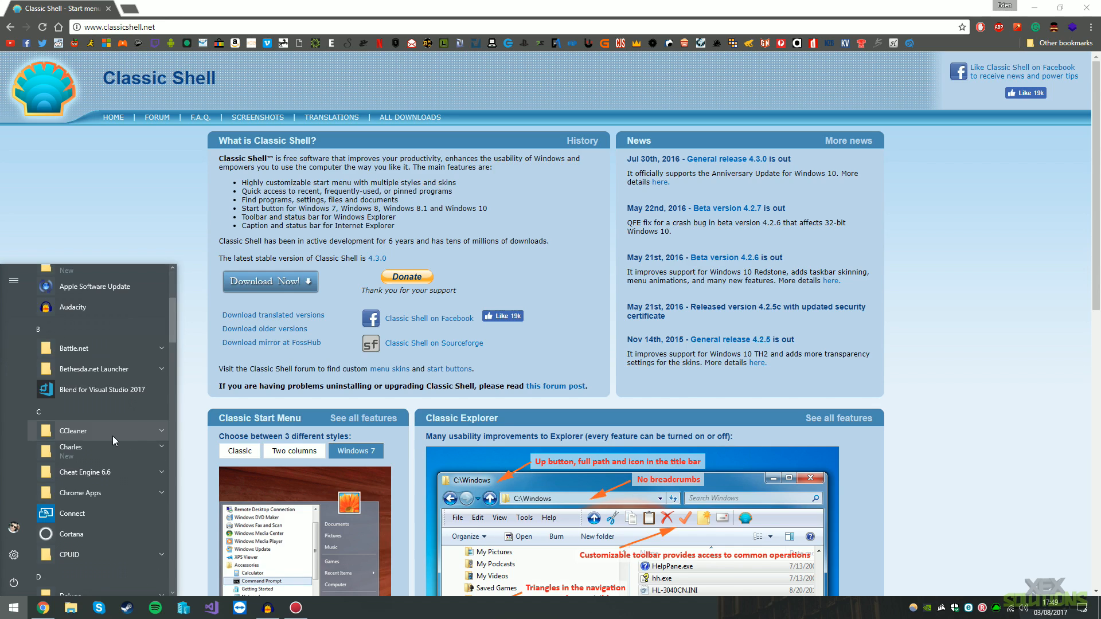
{"action": "scroll", "coordinate": [112, 436], "scroll_direction": "up", "scroll_amount": 3}
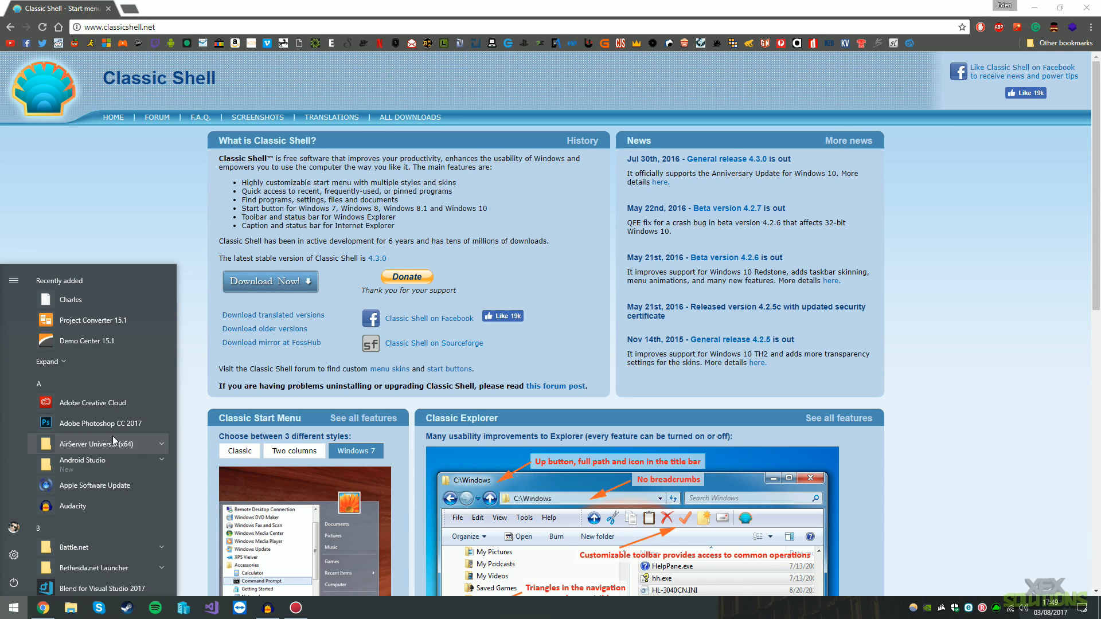
{"action": "scroll", "coordinate": [113, 437], "scroll_direction": "down", "scroll_amount": 5}
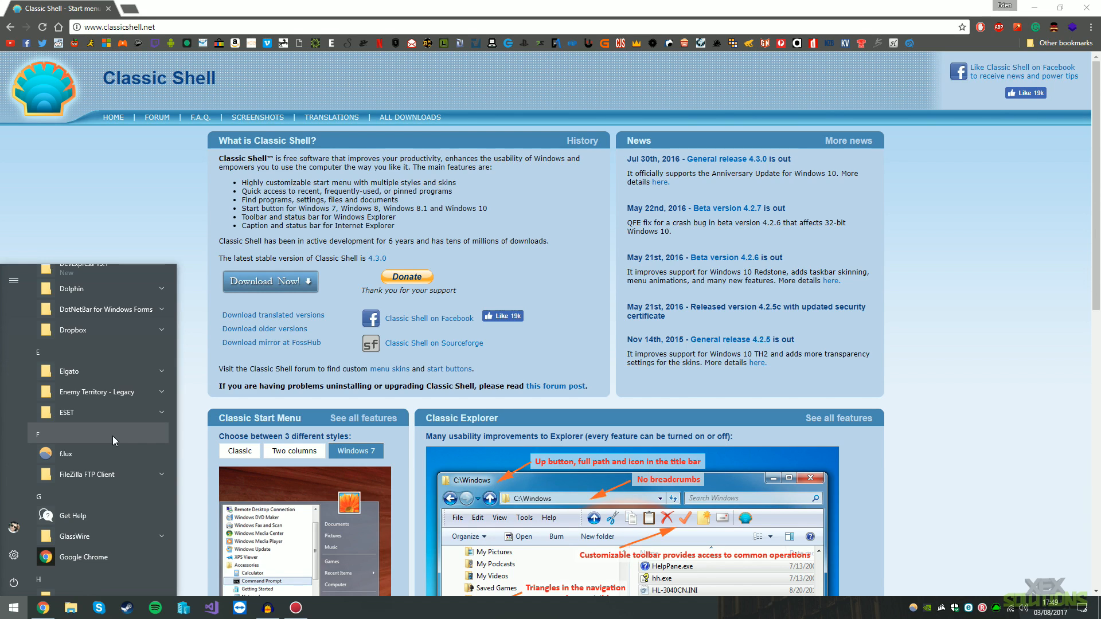
{"action": "scroll", "coordinate": [112, 436], "scroll_direction": "up", "scroll_amount": 10}
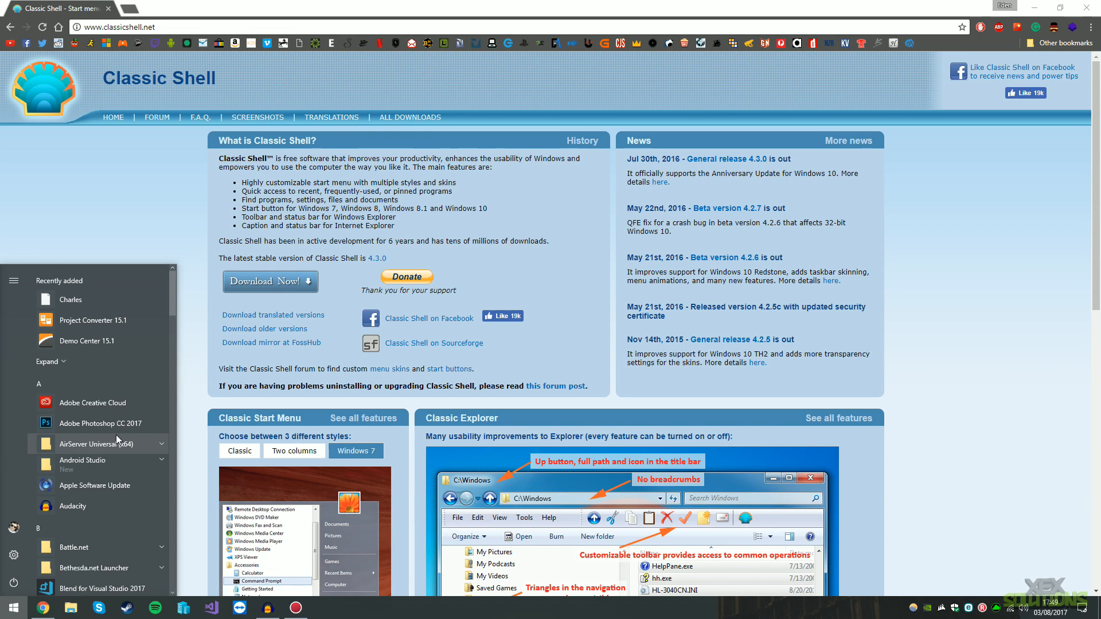
{"action": "left_click", "coordinate": [154, 231]}
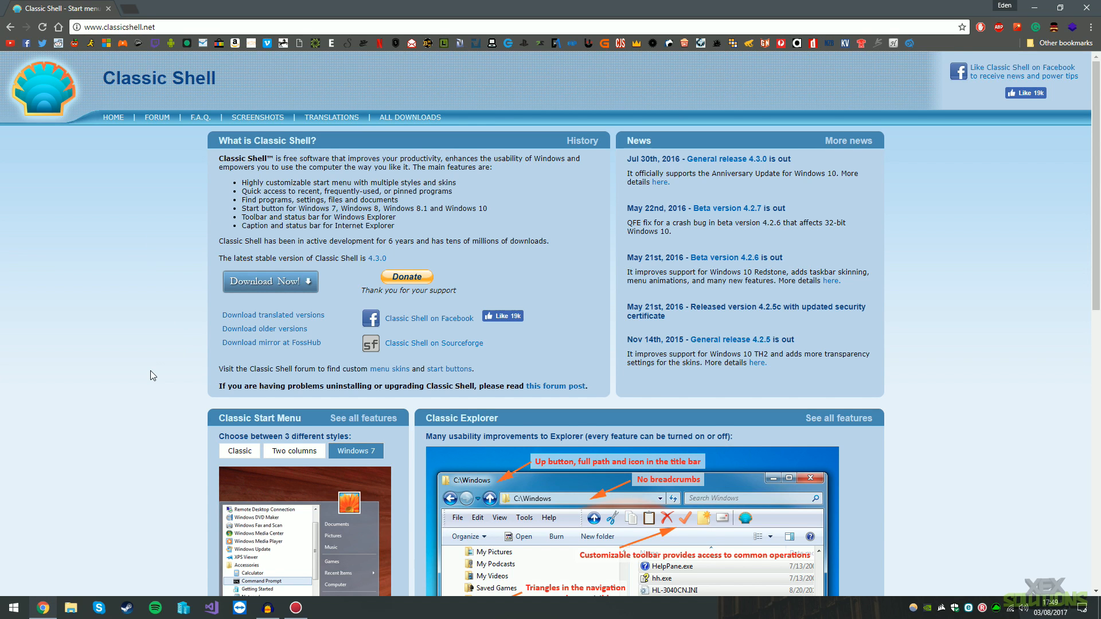
Look over the Classic Shell home page and preview the Classic, Two columns and Windows 7 menu styles
{"action": "scroll", "coordinate": [150, 370], "scroll_direction": "down", "scroll_amount": 3}
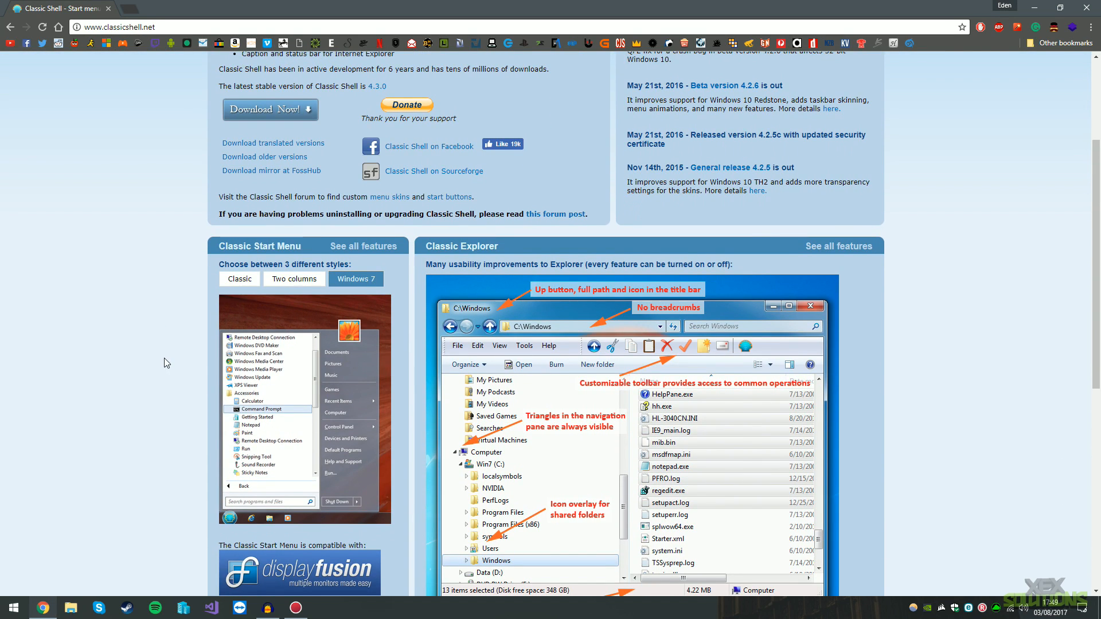
{"action": "scroll", "coordinate": [166, 363], "scroll_direction": "up", "scroll_amount": 3}
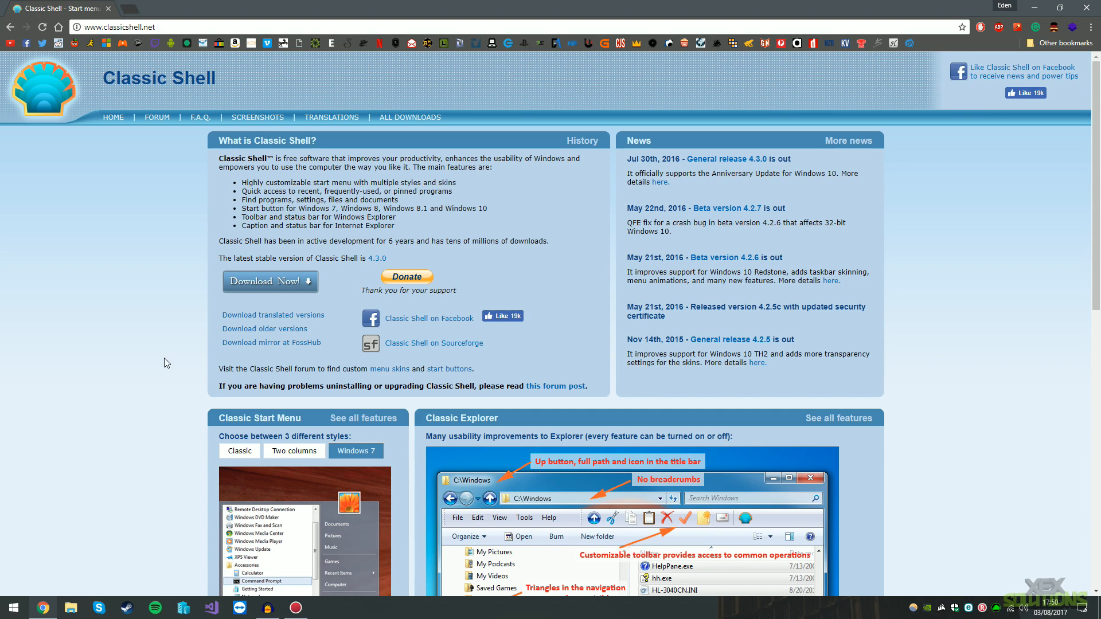
{"action": "scroll", "coordinate": [164, 363], "scroll_direction": "down", "scroll_amount": 2}
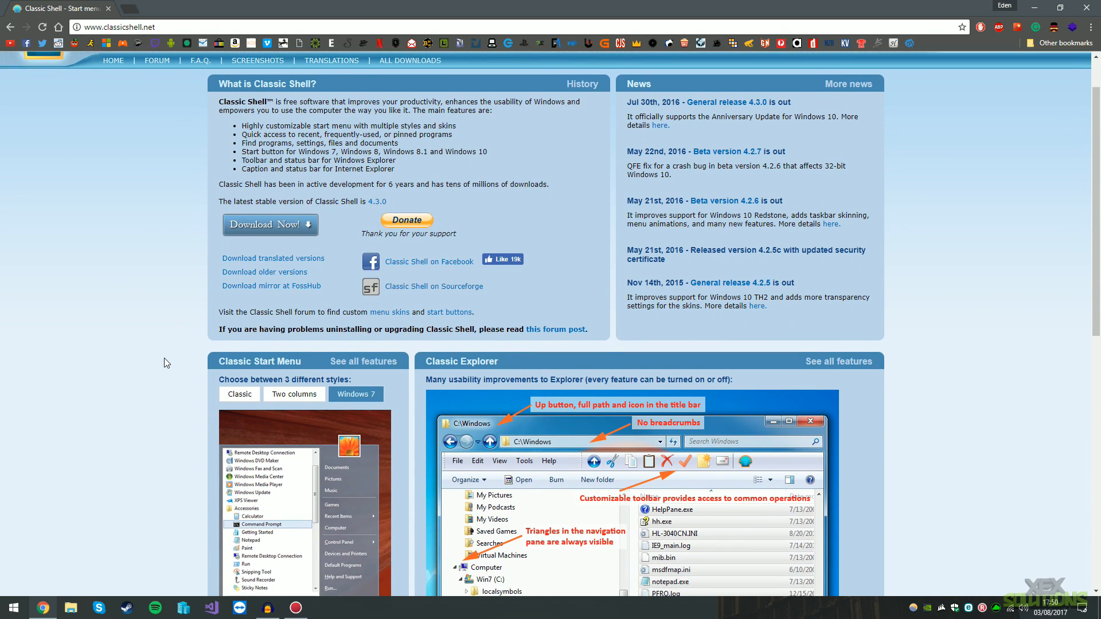
{"action": "scroll", "coordinate": [174, 360], "scroll_direction": "down", "scroll_amount": 1}
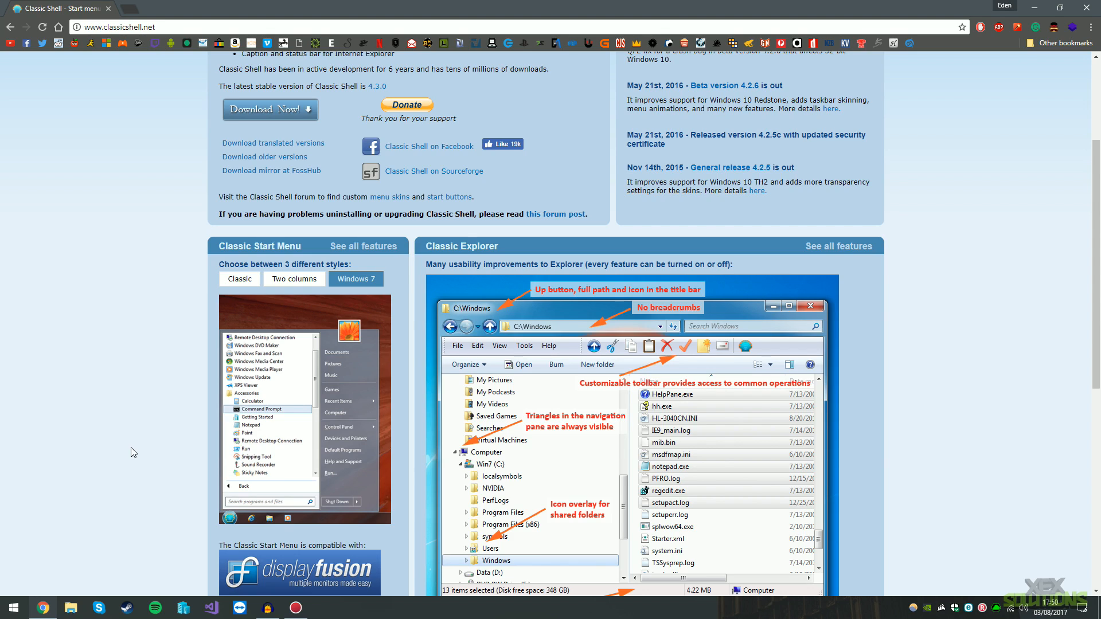
{"action": "left_click", "coordinate": [249, 279]}
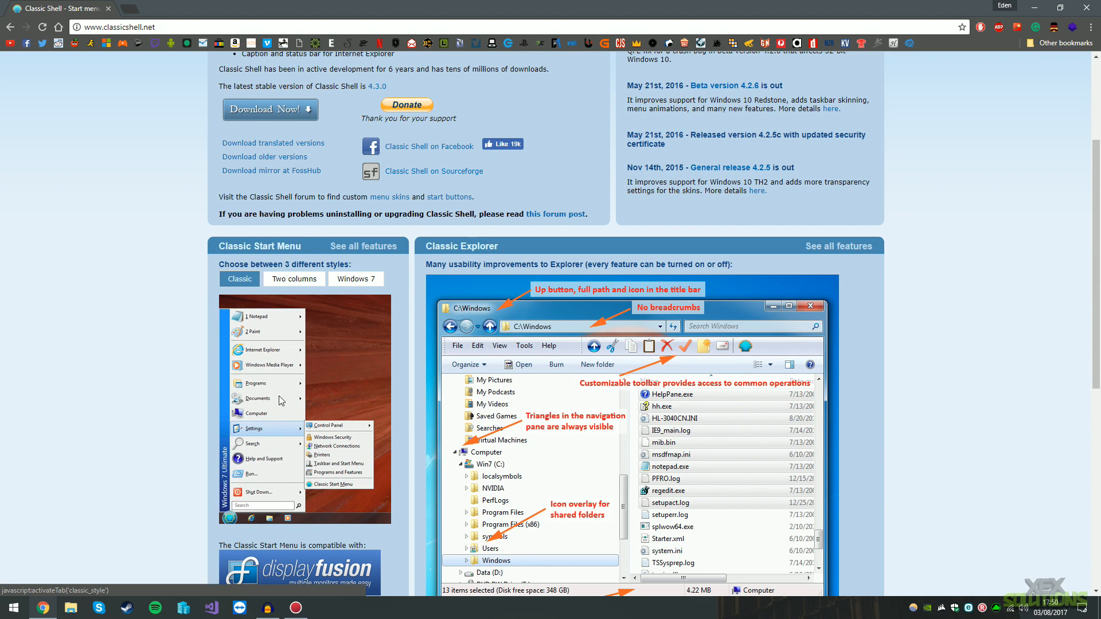
{"action": "scroll", "coordinate": [280, 409], "scroll_direction": "down", "scroll_amount": 1}
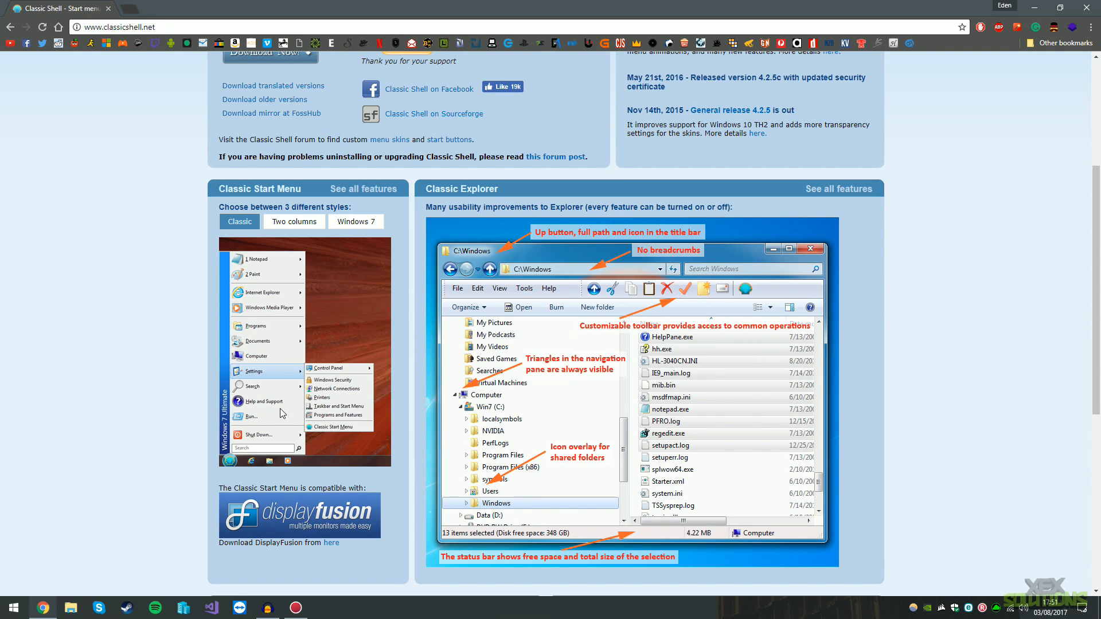
{"action": "left_click", "coordinate": [294, 223]}
{"action": "left_click", "coordinate": [359, 224]}
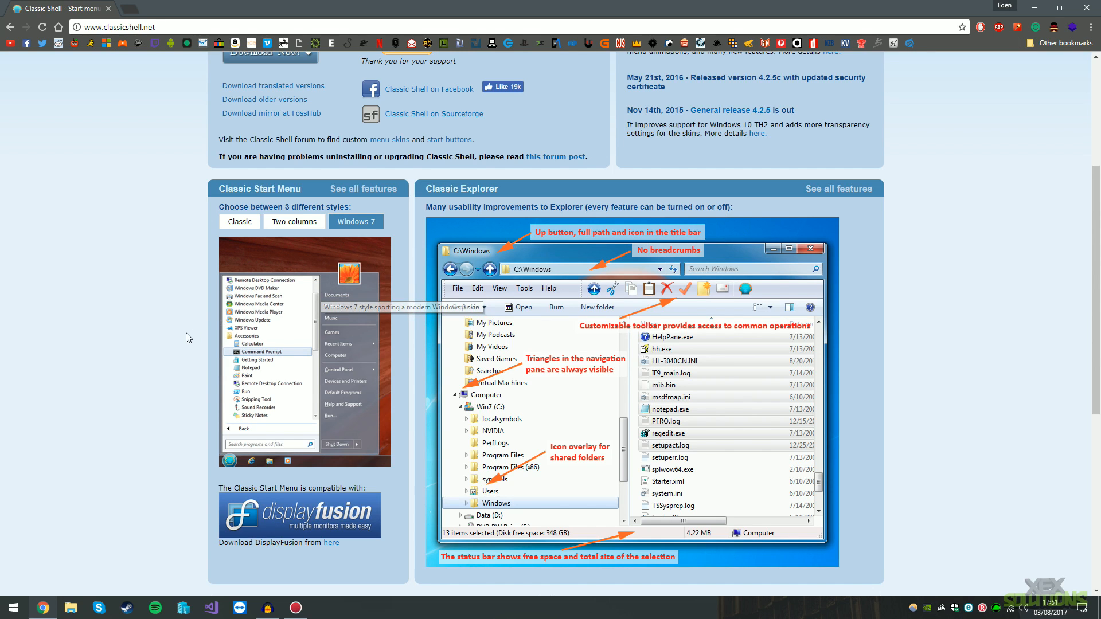
{"action": "scroll", "coordinate": [186, 337], "scroll_direction": "up", "scroll_amount": 4}
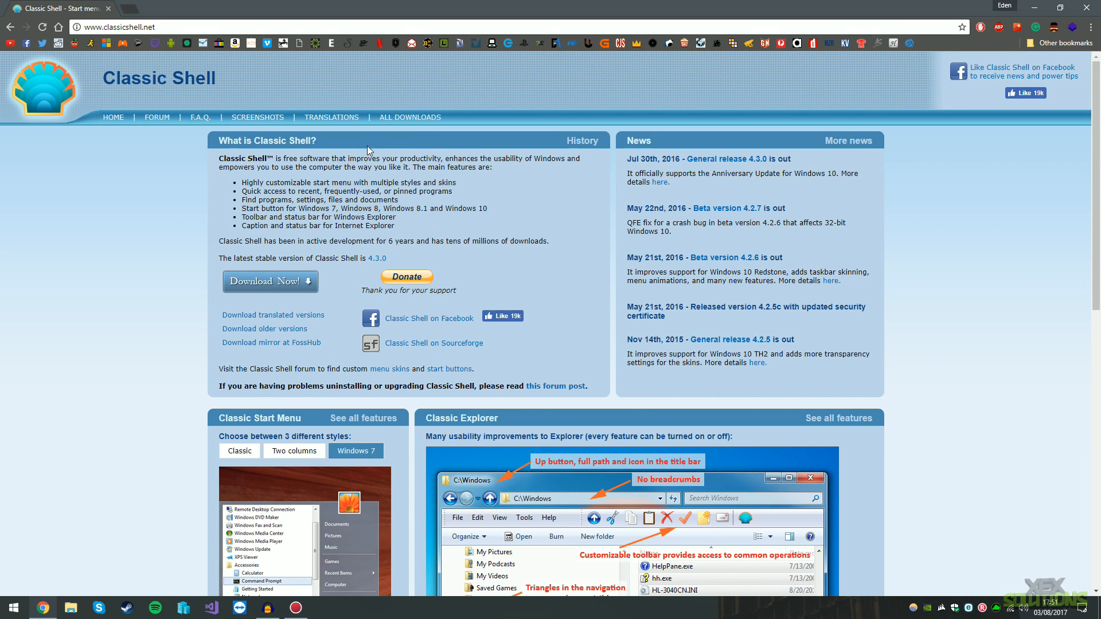
Download the English Classic Shell 4.3.0 installer from the site's downloads page and save it to the Desktop
{"action": "left_click", "coordinate": [401, 119]}
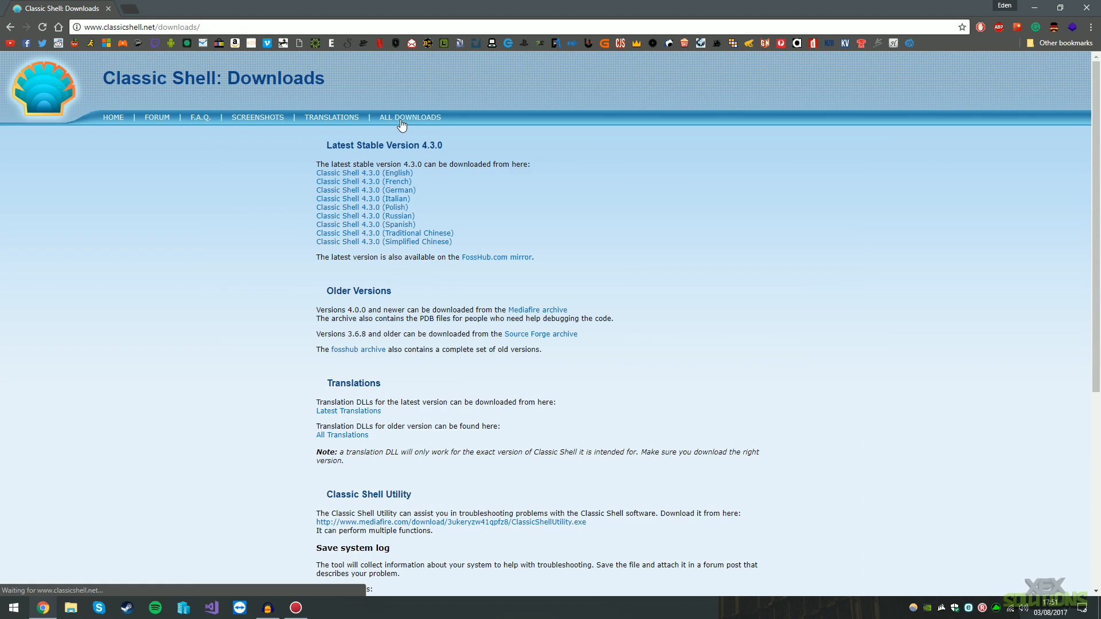
{"action": "left_click", "coordinate": [393, 172]}
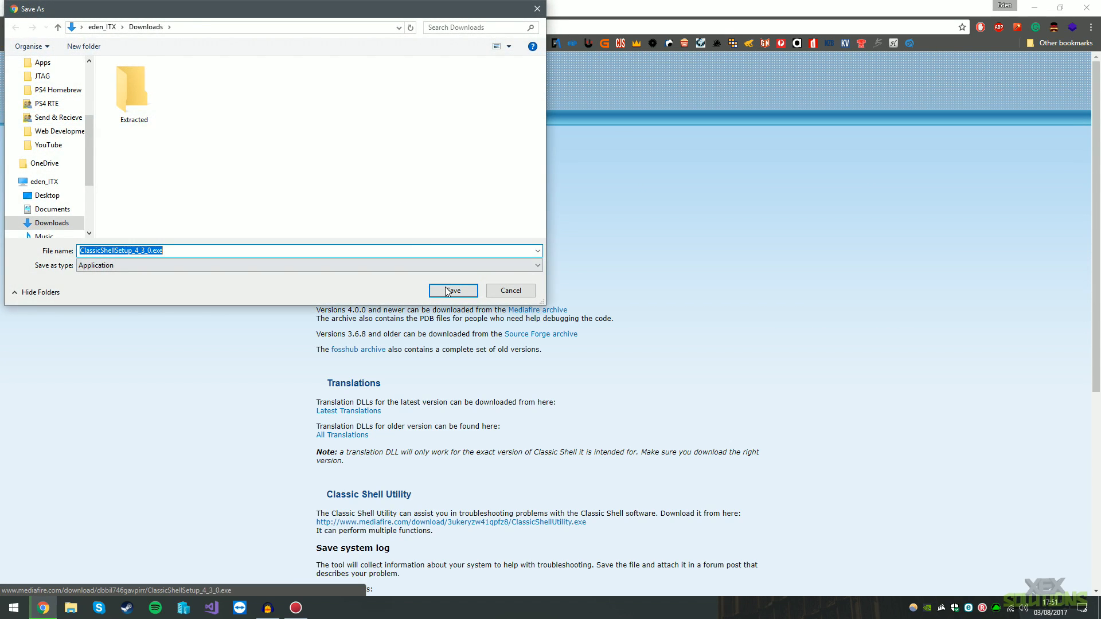
{"action": "scroll", "coordinate": [47, 103], "scroll_direction": "up", "scroll_amount": 3}
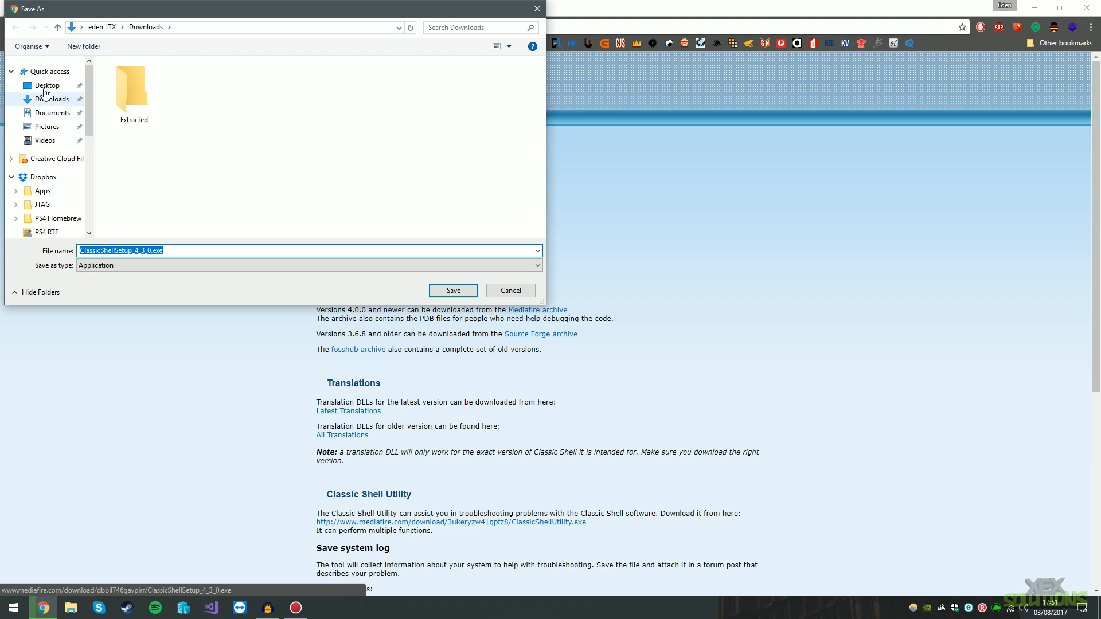
{"action": "left_click", "coordinate": [46, 86]}
{"action": "left_click", "coordinate": [449, 293]}
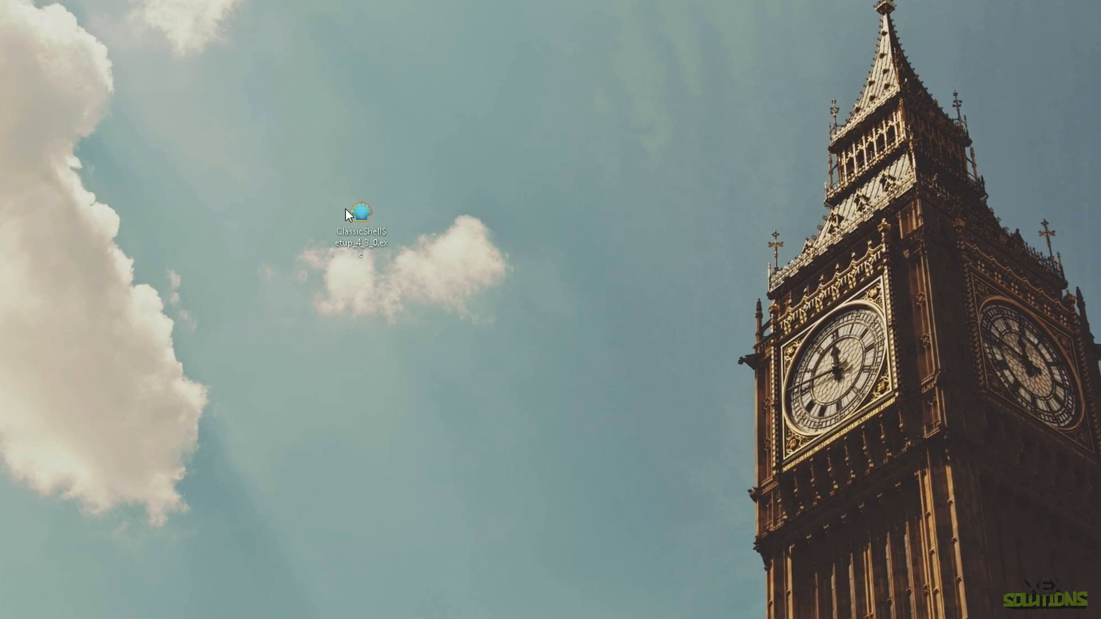
Launch the Classic Shell installer from the desktop and accept the license agreement to reach the custom setup options
{"action": "double_click", "coordinate": [355, 229]}
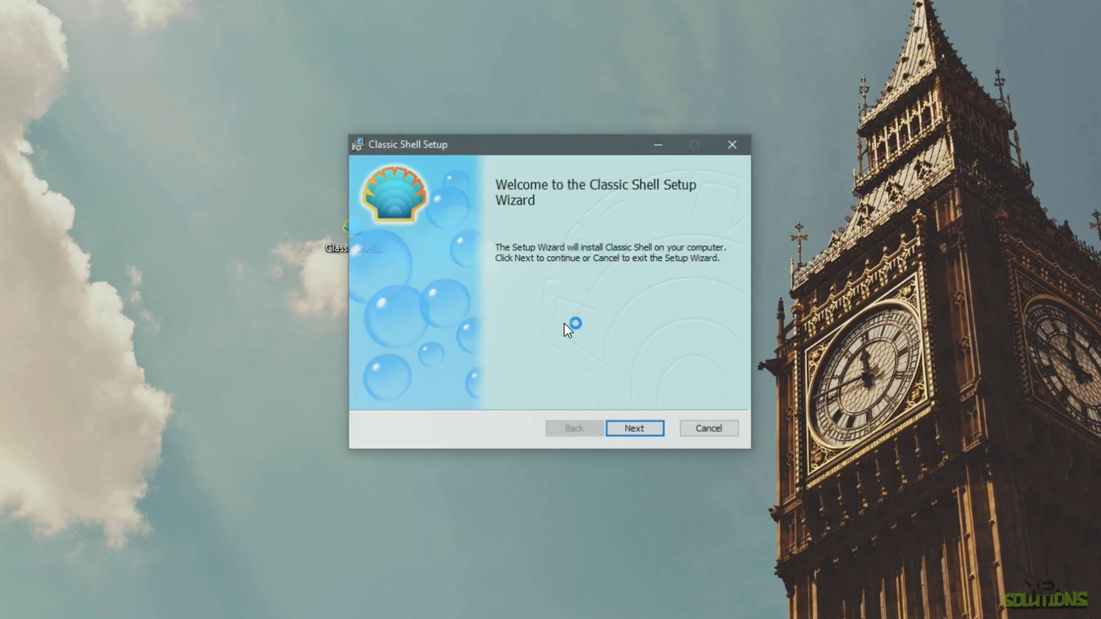
{"action": "left_click", "coordinate": [632, 434]}
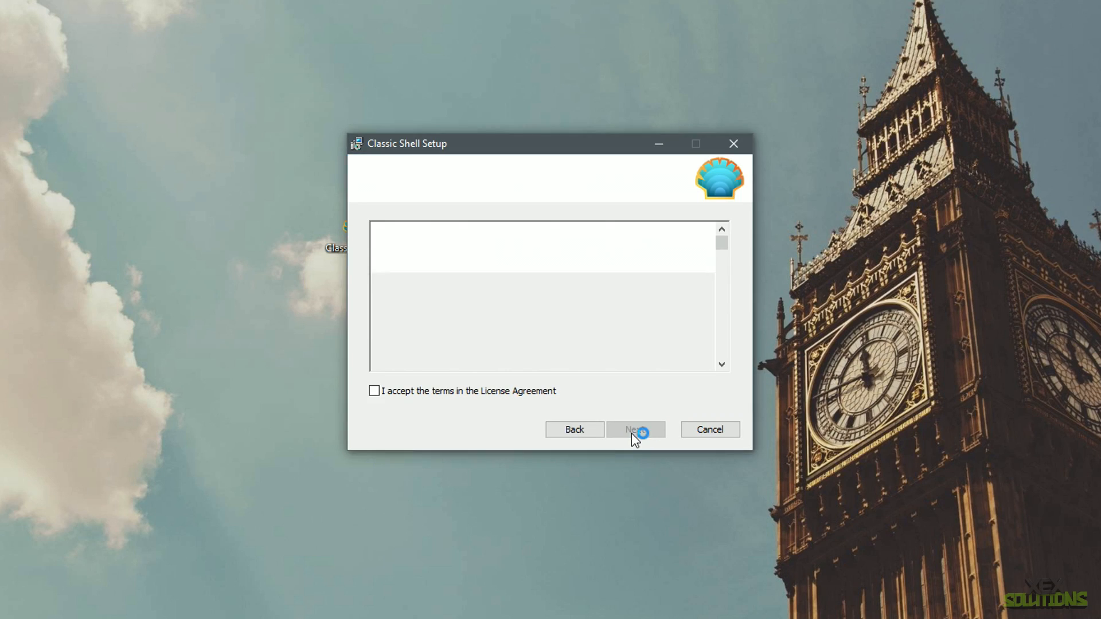
{"action": "left_click", "coordinate": [516, 388]}
{"action": "left_click", "coordinate": [644, 430]}
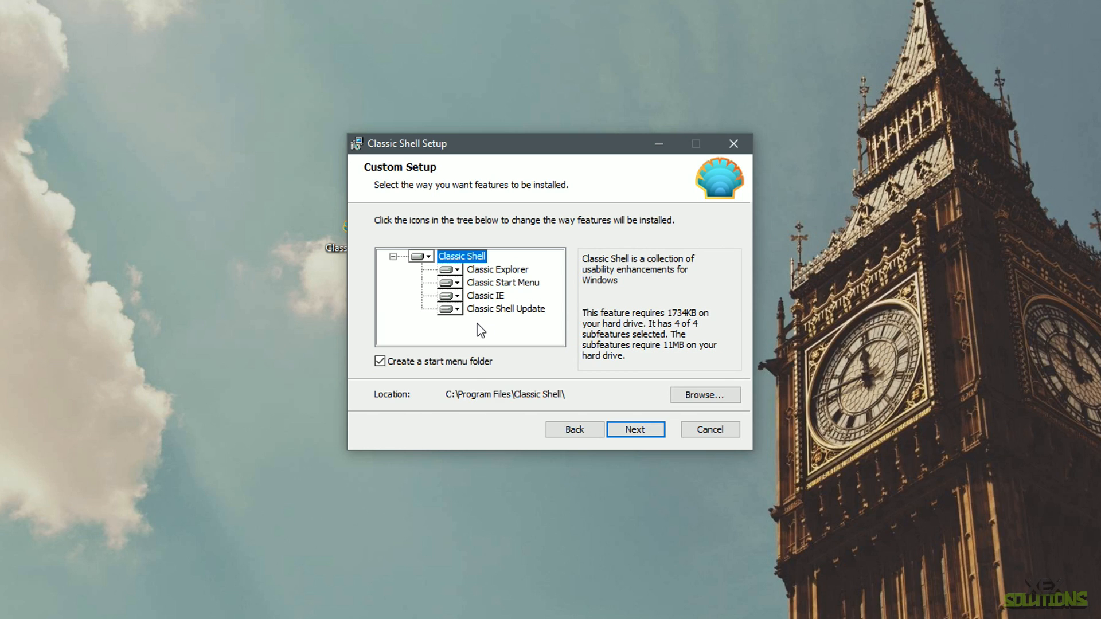
Exclude the Classic IE and Classic Explorer features from the installation by making them entirely unavailable
{"action": "left_click", "coordinate": [456, 296]}
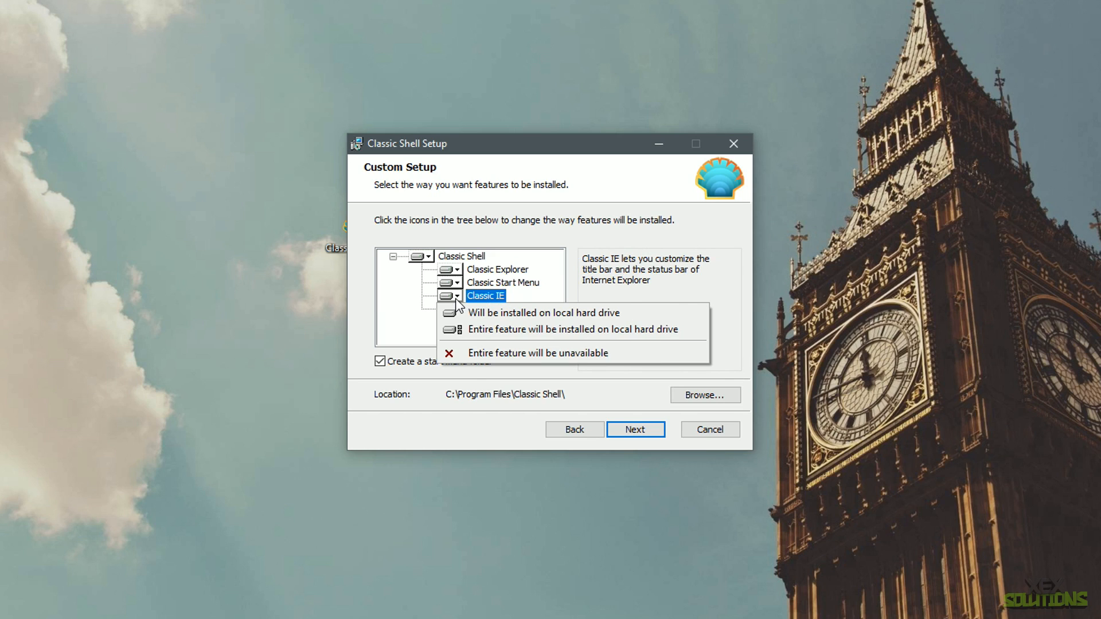
{"action": "left_click", "coordinate": [485, 354]}
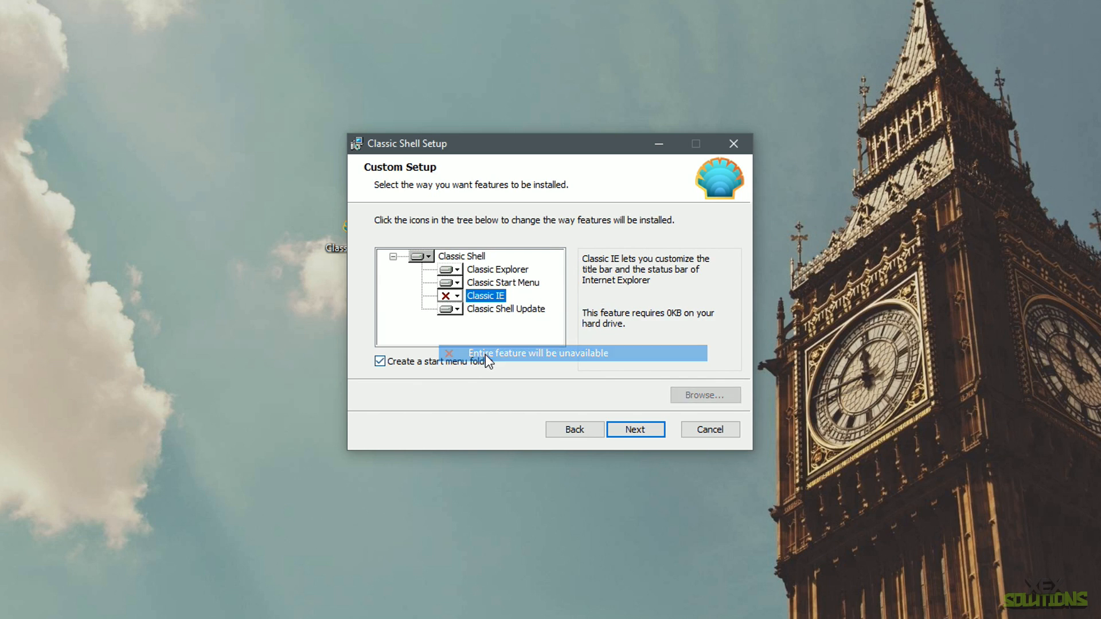
{"action": "left_click", "coordinate": [450, 272]}
{"action": "left_click", "coordinate": [476, 326]}
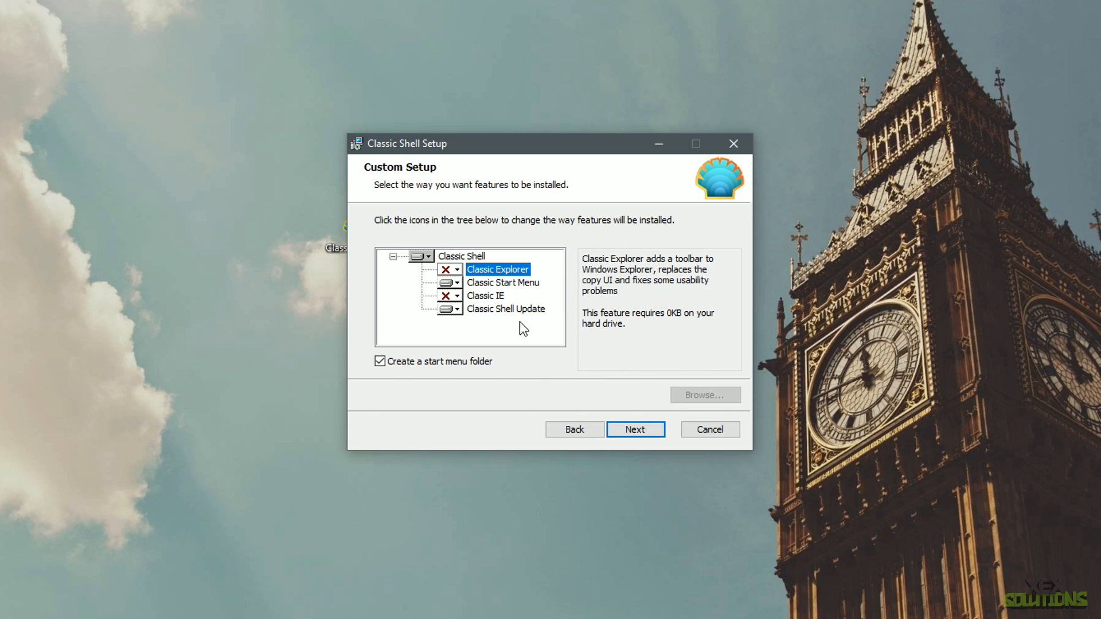
Install Classic Shell with the selected features and finish the setup without viewing the Readme file
{"action": "left_click", "coordinate": [628, 431]}
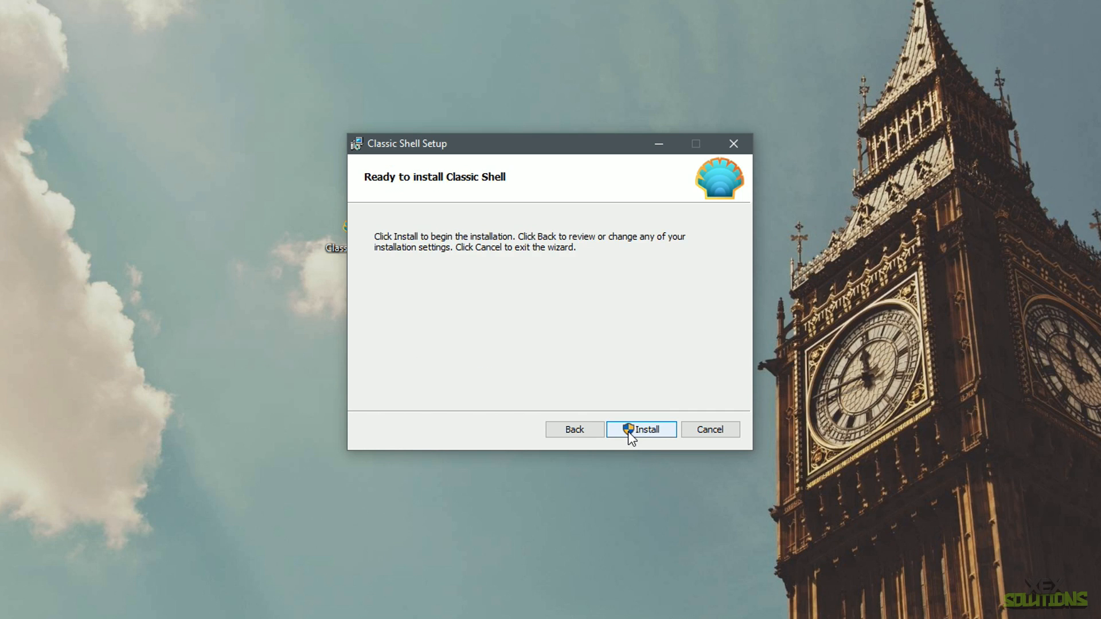
{"action": "left_click", "coordinate": [627, 431]}
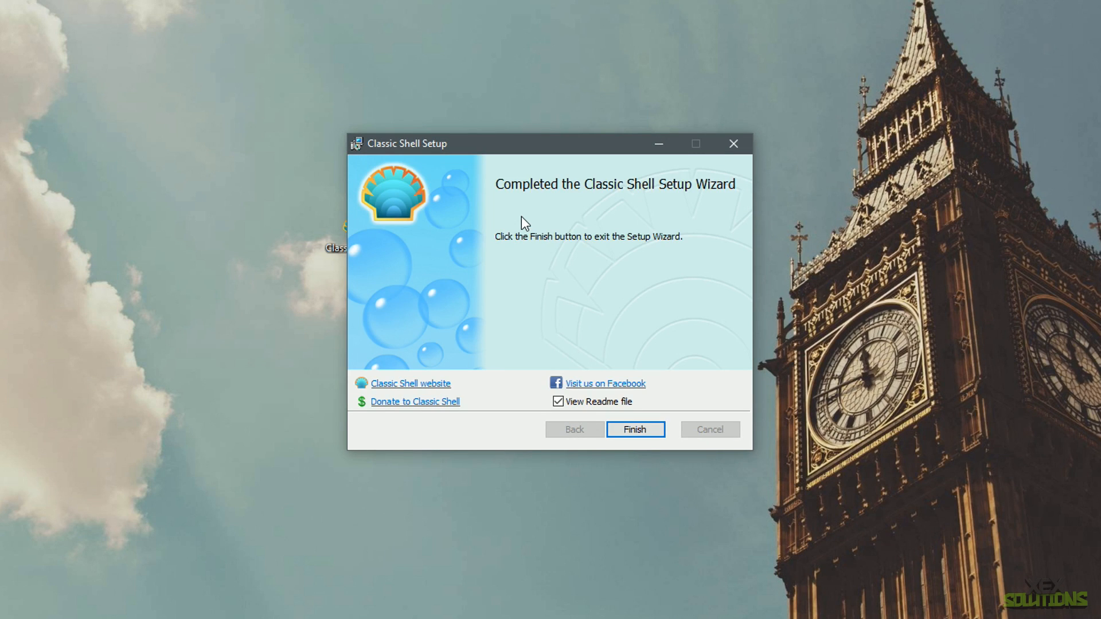
{"action": "left_click", "coordinate": [558, 401]}
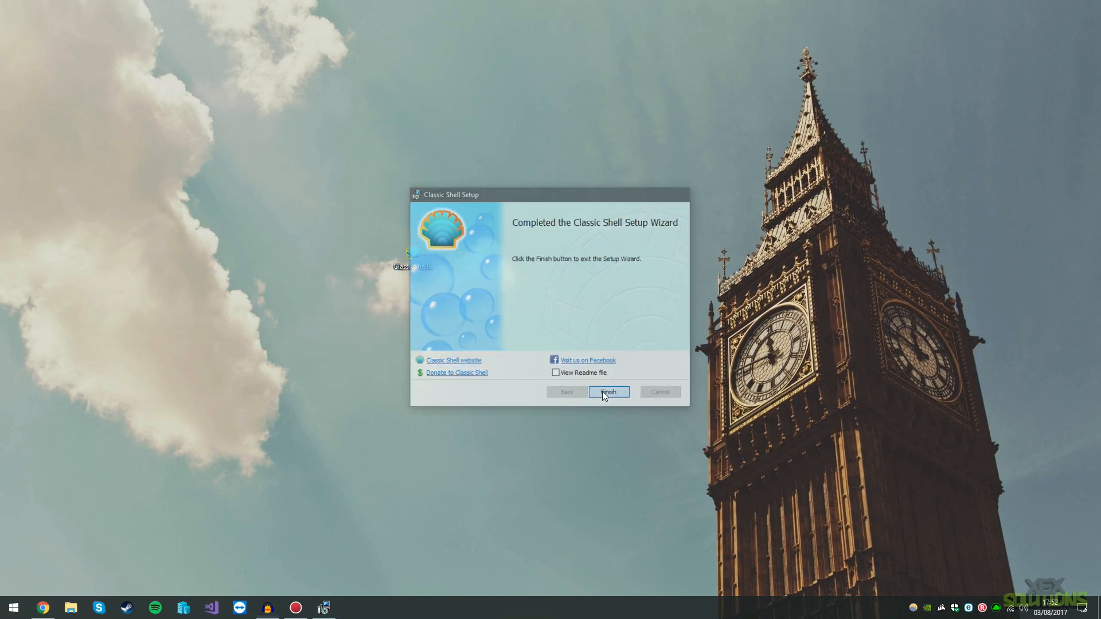
{"action": "left_click", "coordinate": [599, 406]}
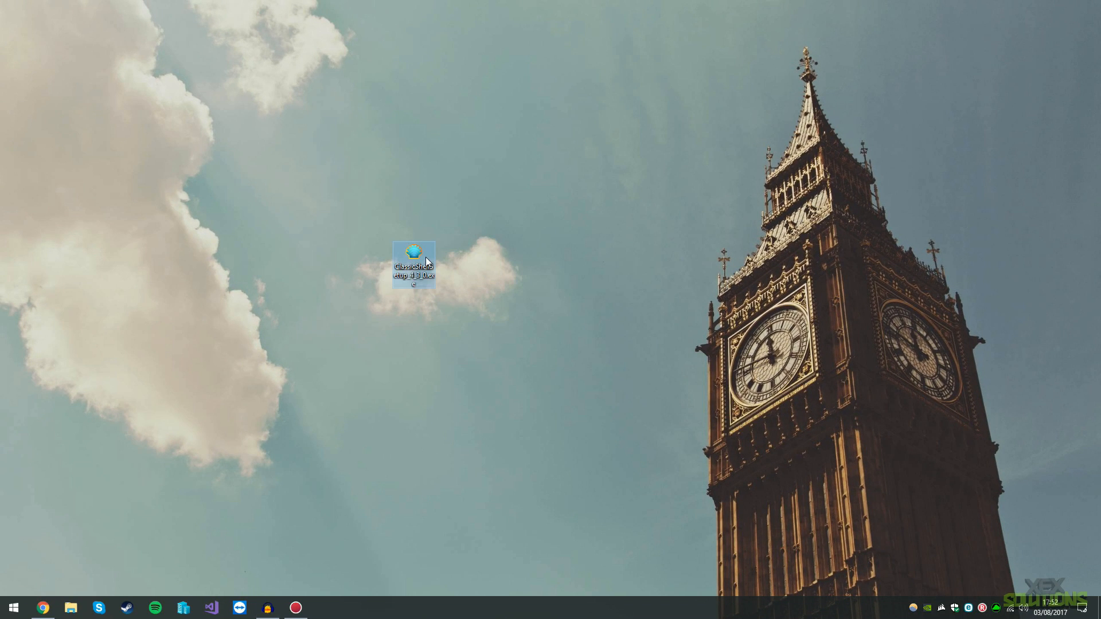
Delete the Classic Shell installer from the desktop and open Classic Start Menu Settings from the new Start menu
{"action": "key", "text": "Delete"}
{"action": "left_click", "coordinate": [13, 607]}
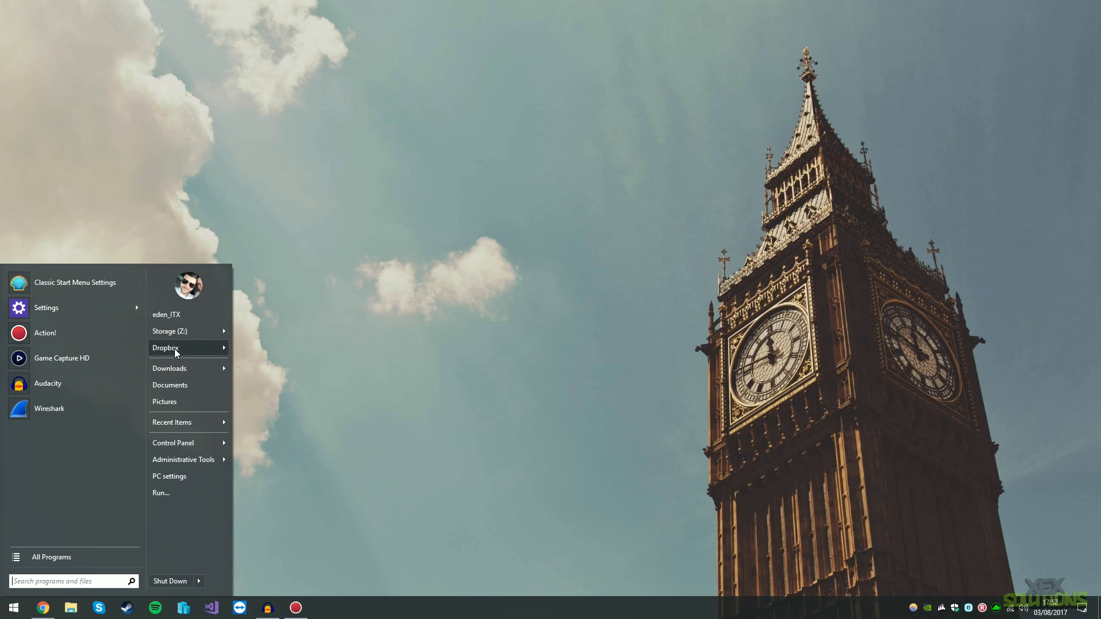
{"action": "mouse_move", "coordinate": [176, 347]}
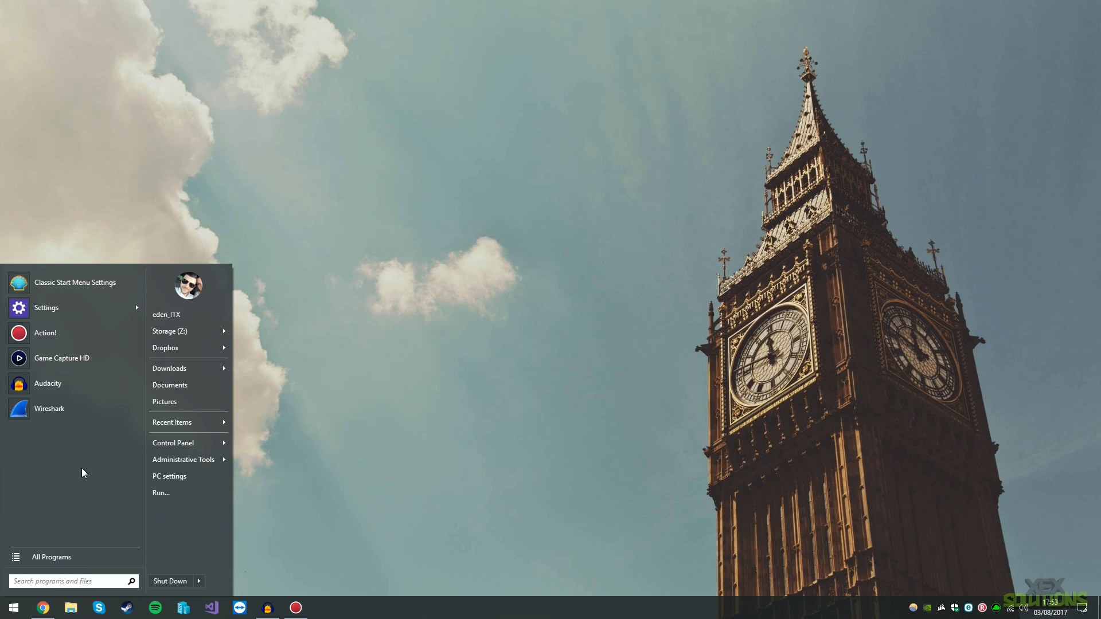
{"action": "left_click", "coordinate": [88, 285]}
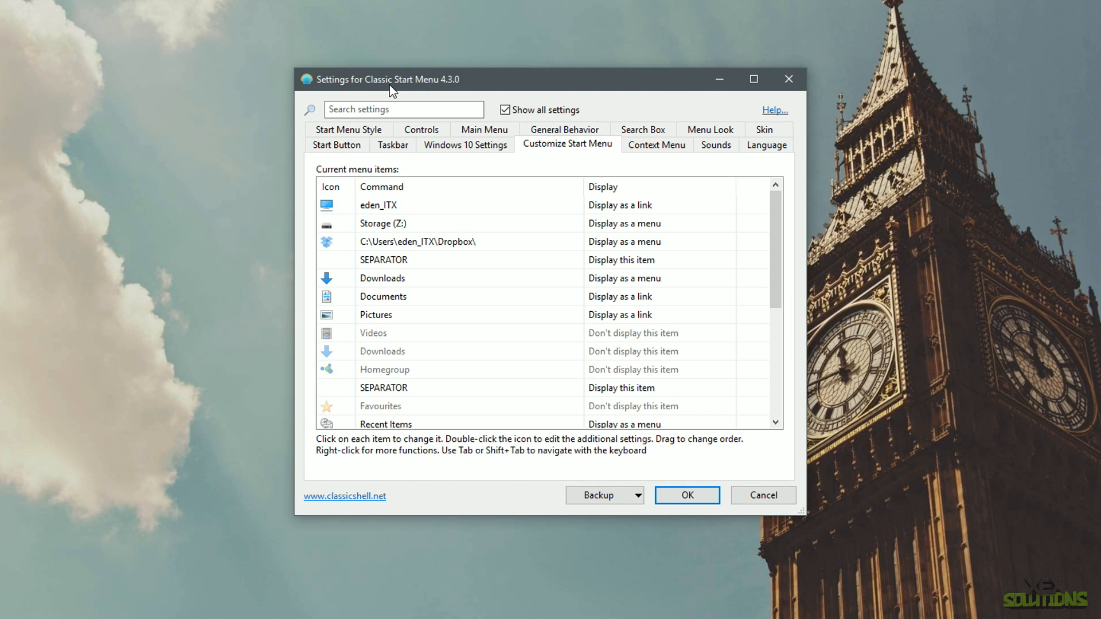
Enable Start button replacement, try the Classic and Custom button looks, and choose the Aero button
{"action": "left_click", "coordinate": [343, 145]}
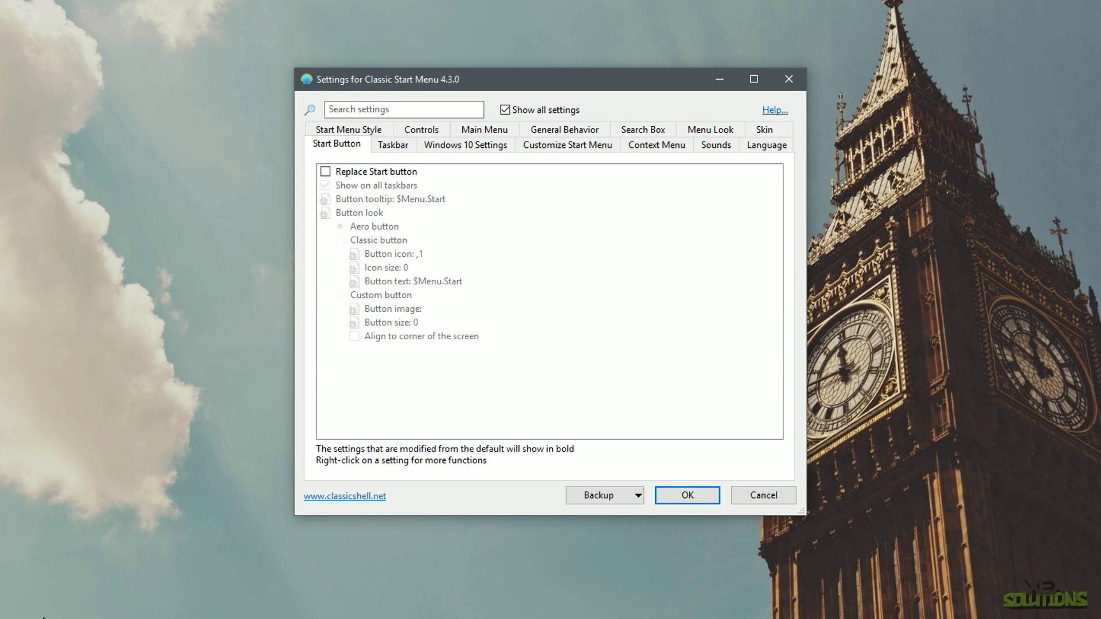
{"action": "left_click", "coordinate": [325, 171]}
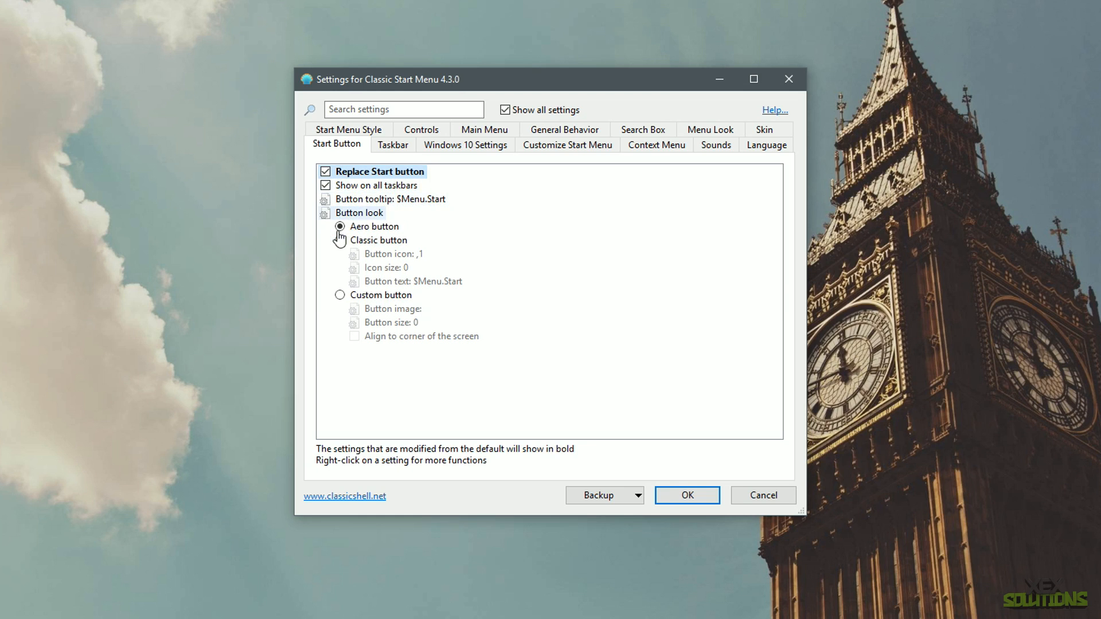
{"action": "left_click", "coordinate": [339, 239]}
{"action": "left_click", "coordinate": [340, 294]}
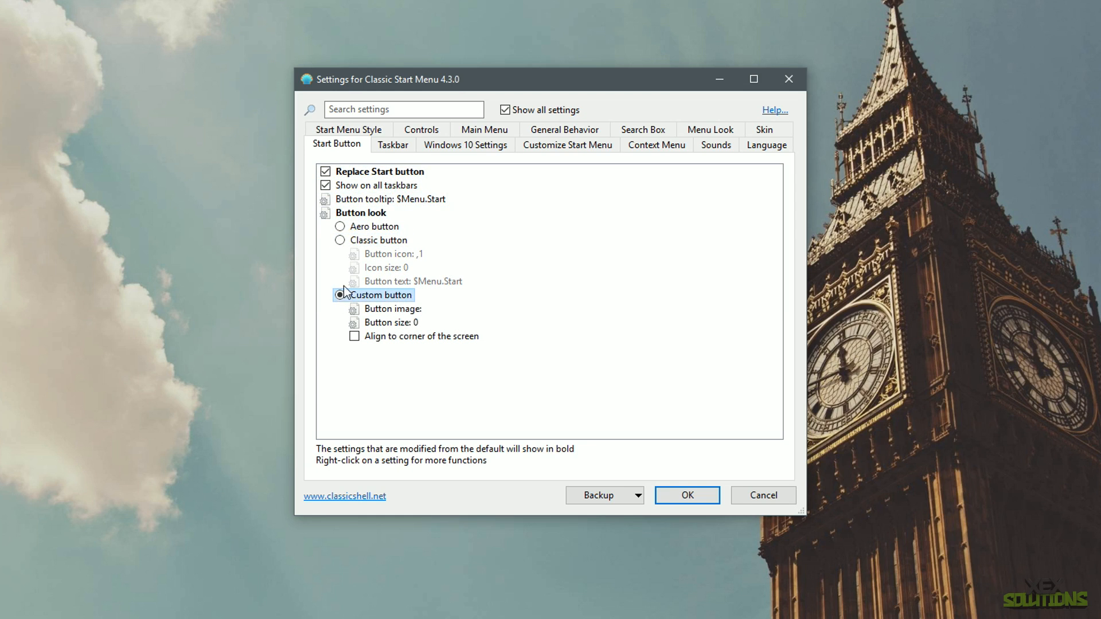
{"action": "left_click", "coordinate": [339, 228]}
Add a new item below Windows security in the custom Start menu list and set its command to Custom
{"action": "left_click", "coordinate": [391, 145]}
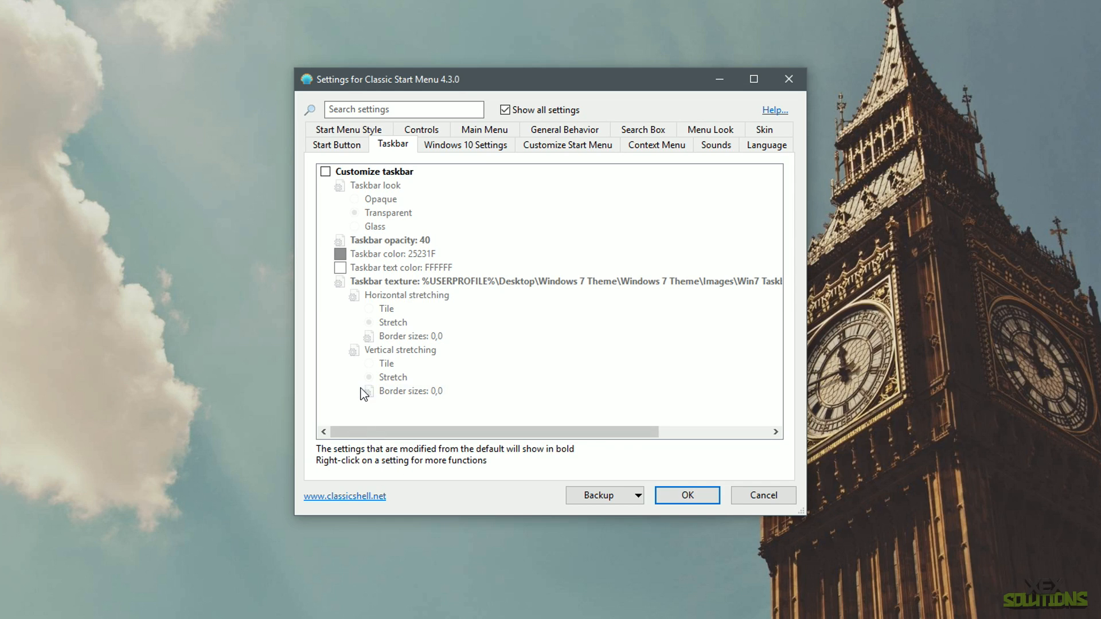
{"action": "left_click", "coordinate": [546, 147]}
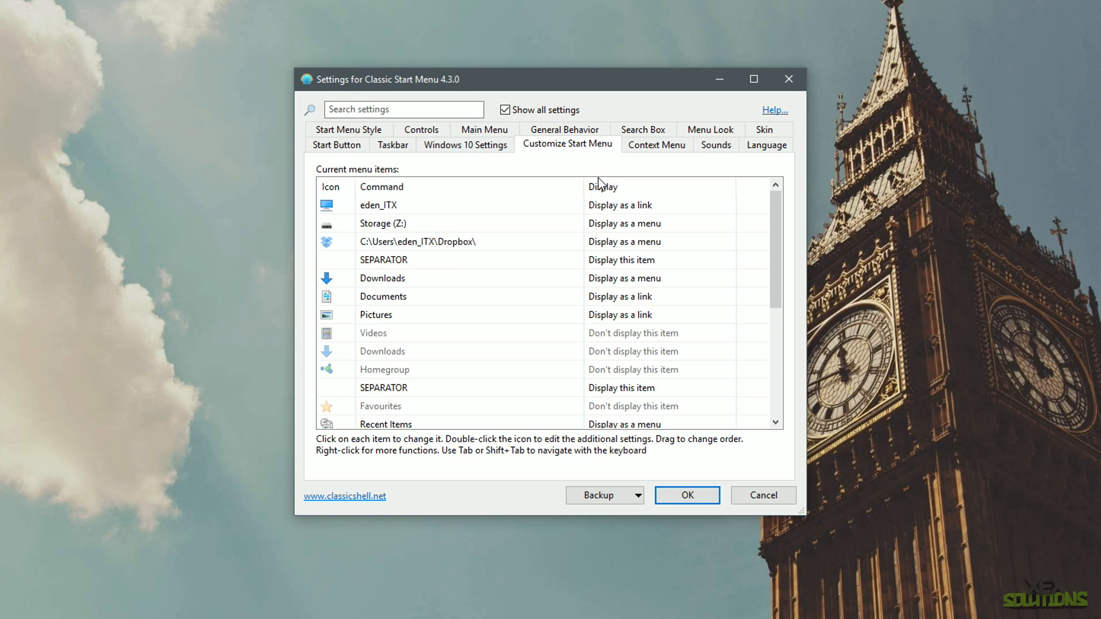
{"action": "left_click_drag", "start_coordinate": [776, 221], "coordinate": [728, 367]}
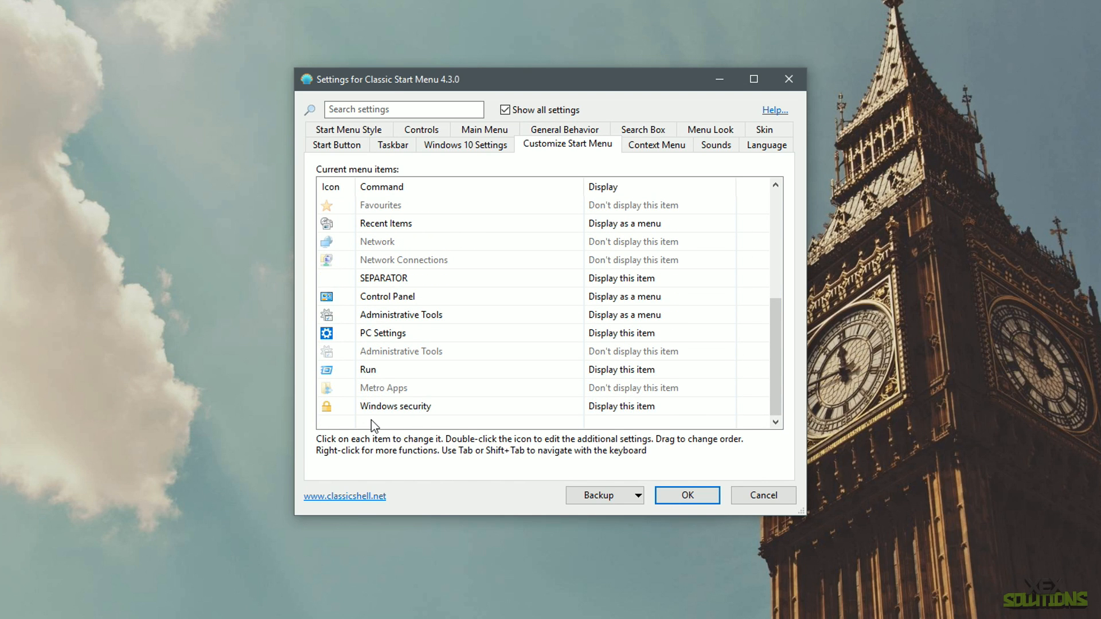
{"action": "right_click", "coordinate": [371, 420]}
{"action": "left_click", "coordinate": [396, 428]}
{"action": "left_click", "coordinate": [418, 411]}
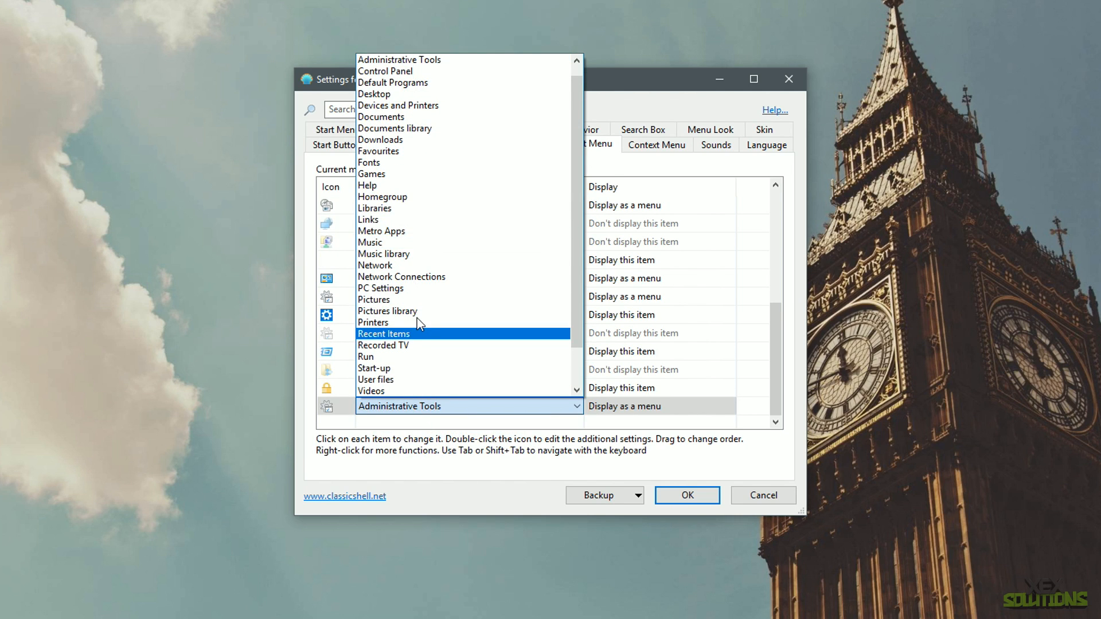
{"action": "scroll", "coordinate": [418, 318], "scroll_direction": "up", "scroll_amount": 1}
{"action": "scroll", "coordinate": [418, 172], "scroll_direction": "down", "scroll_amount": 2}
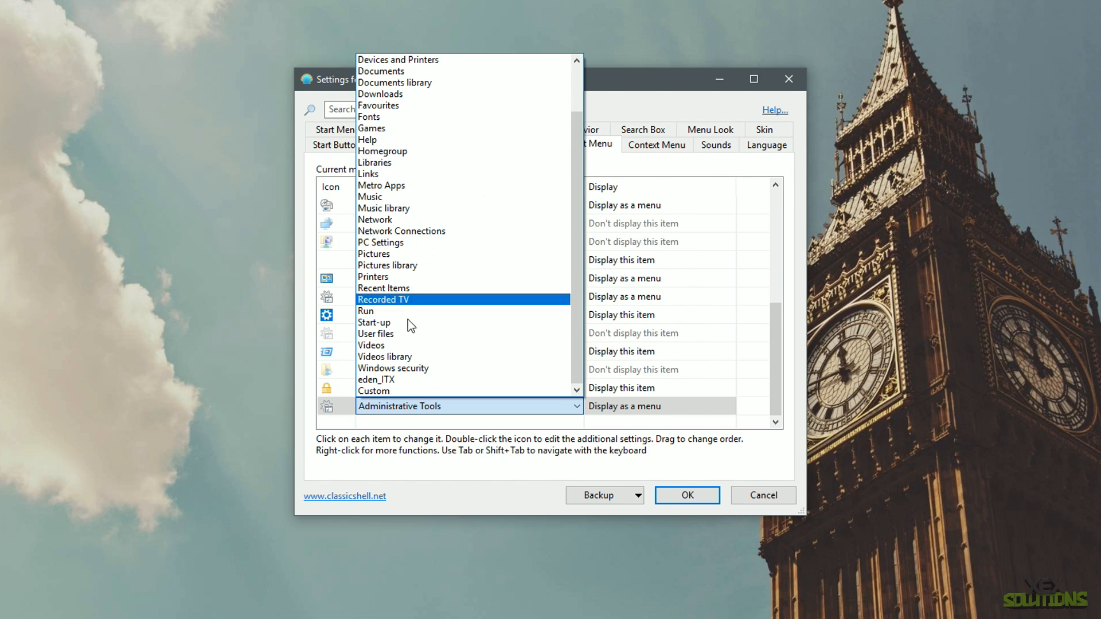
{"action": "left_click", "coordinate": [394, 391]}
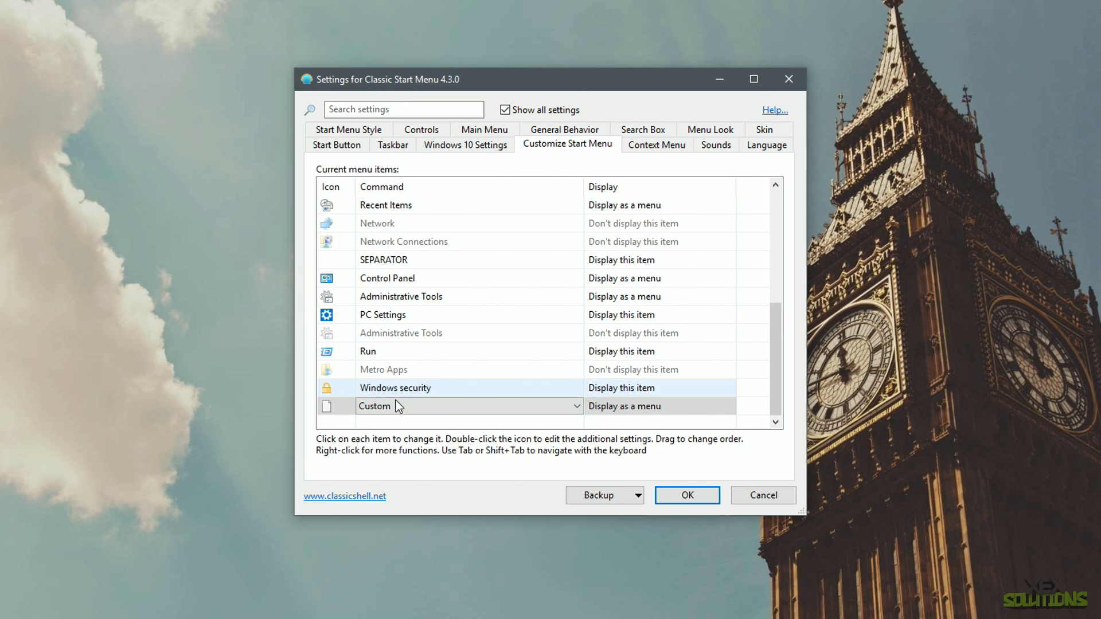
Set the custom item's command to the path of the YouTube folder in Dropbox and accept the menu item
{"action": "double_click", "coordinate": [336, 408]}
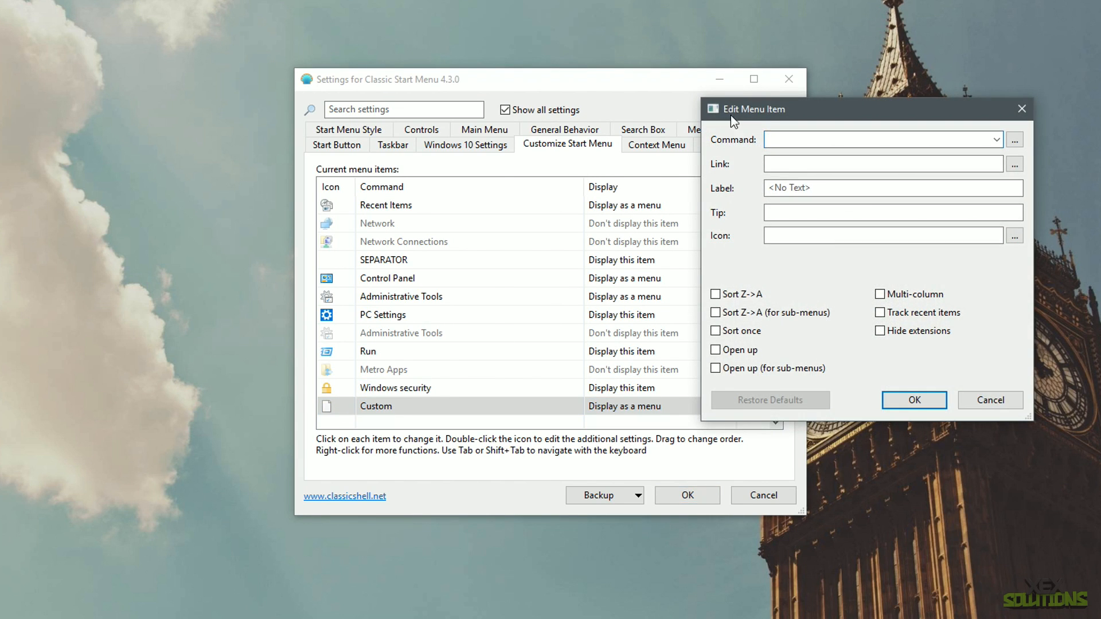
{"action": "left_click_drag", "start_coordinate": [753, 105], "coordinate": [257, 60]}
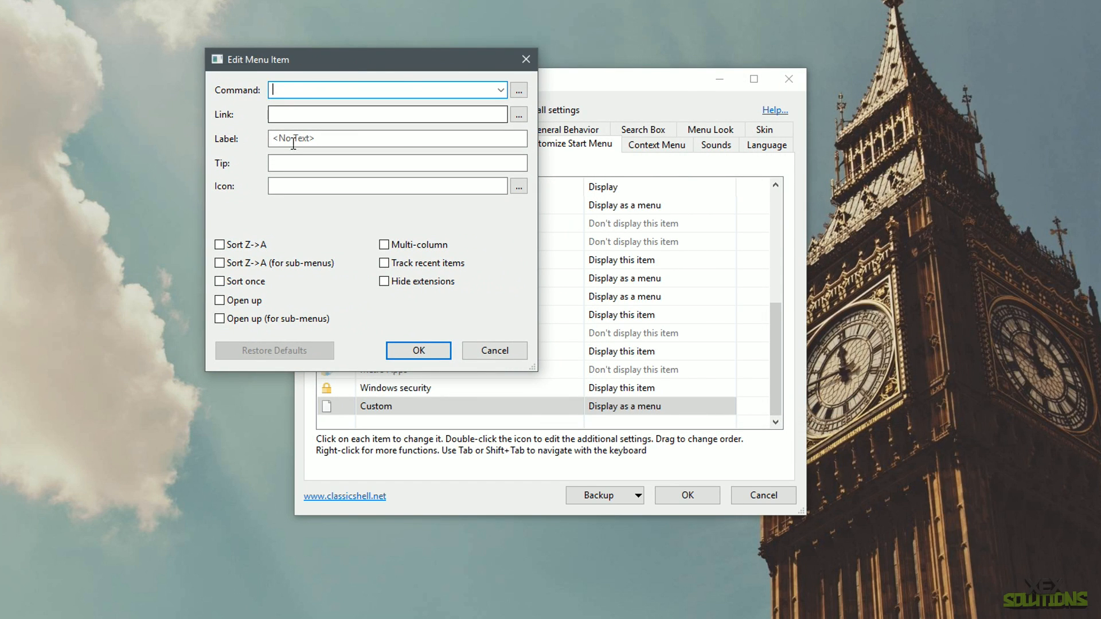
{"action": "left_click", "coordinate": [519, 91]}
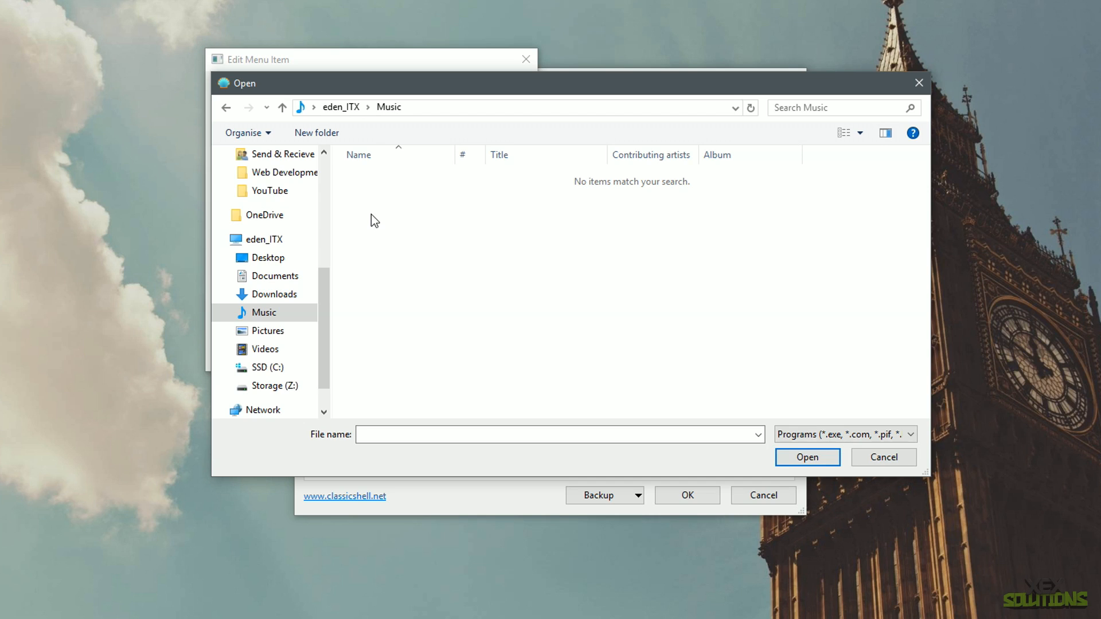
{"action": "left_click", "coordinate": [279, 193]}
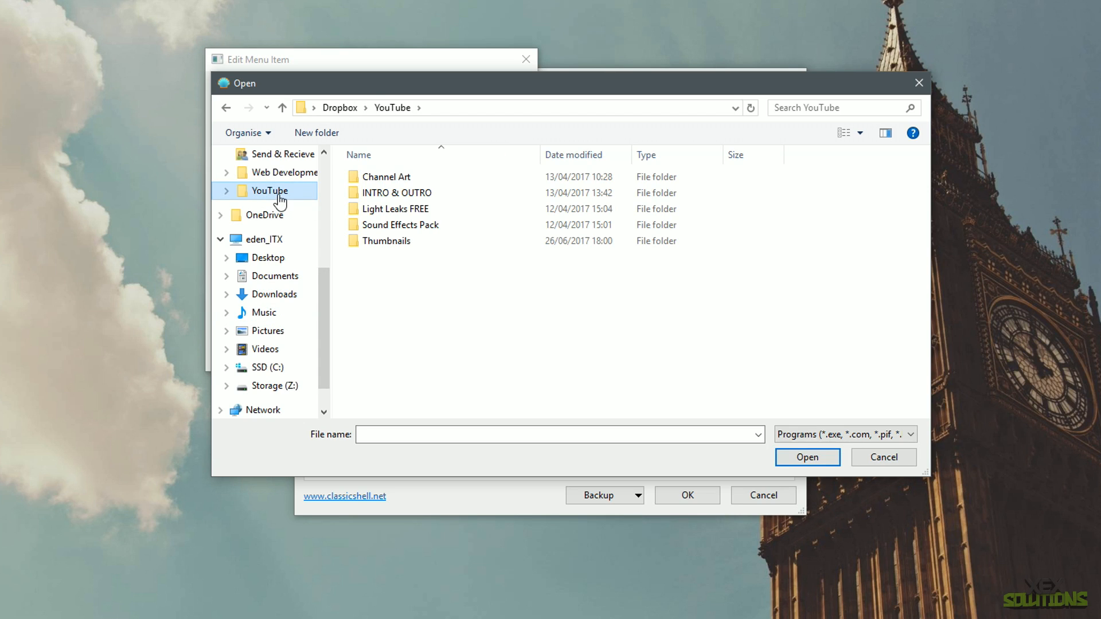
{"action": "left_click", "coordinate": [452, 109]}
{"action": "key", "text": "ctrl+c"}
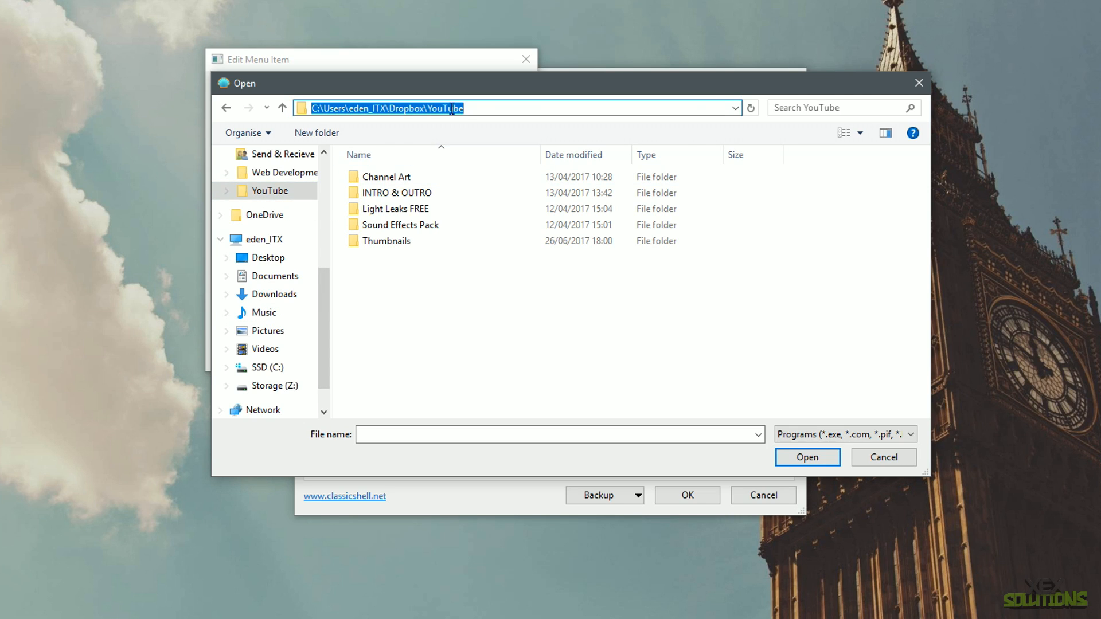
{"action": "left_click", "coordinate": [808, 457]}
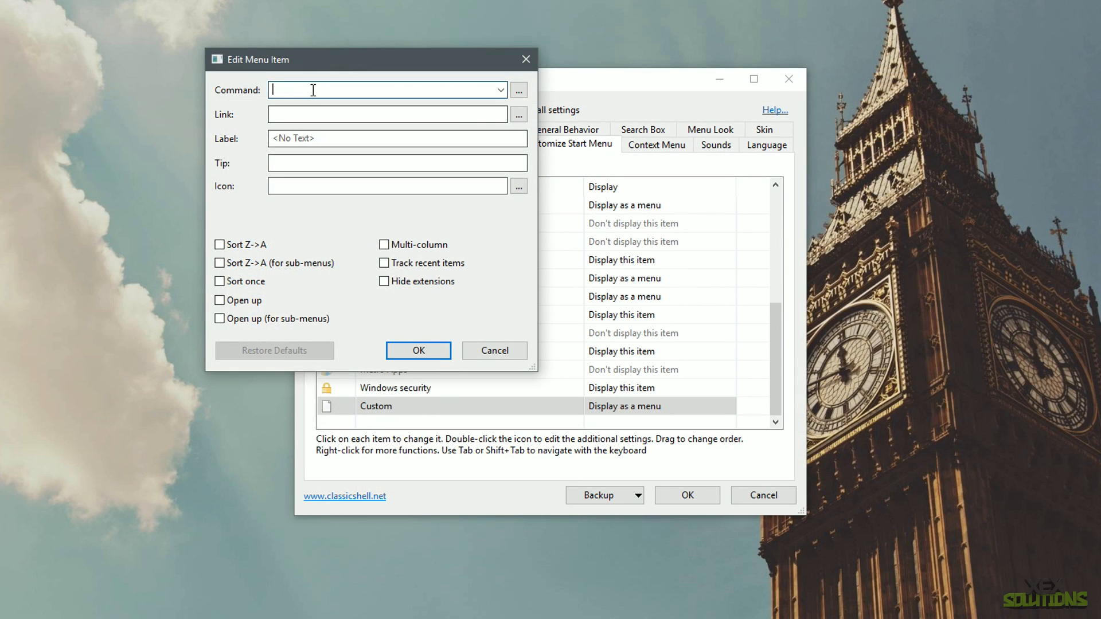
{"action": "key", "text": "ctrl+v"}
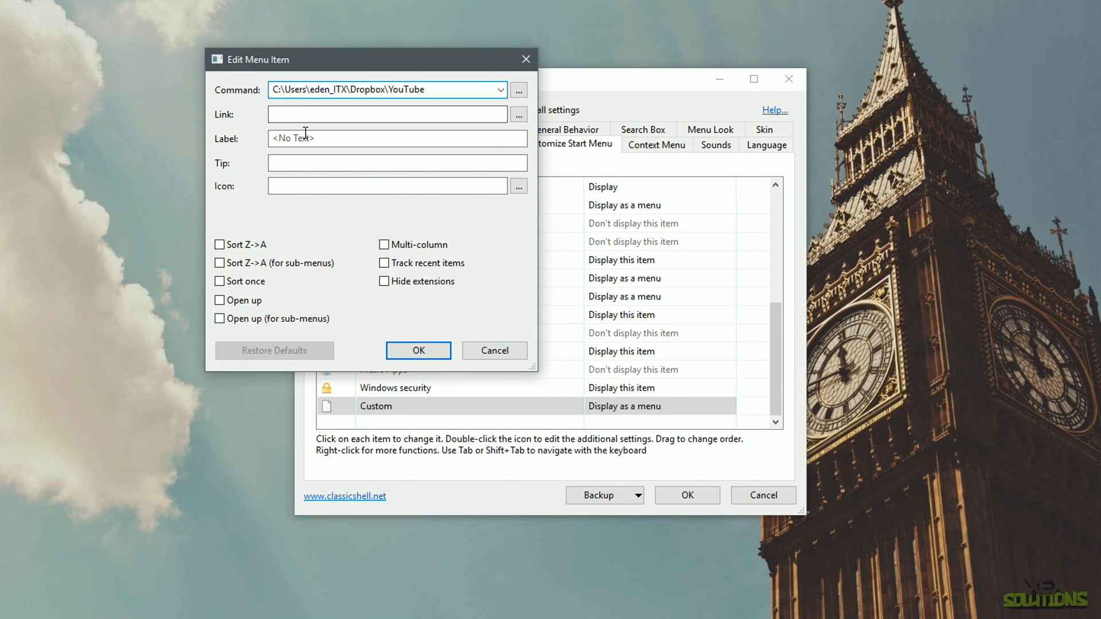
{"action": "left_click", "coordinate": [436, 354]}
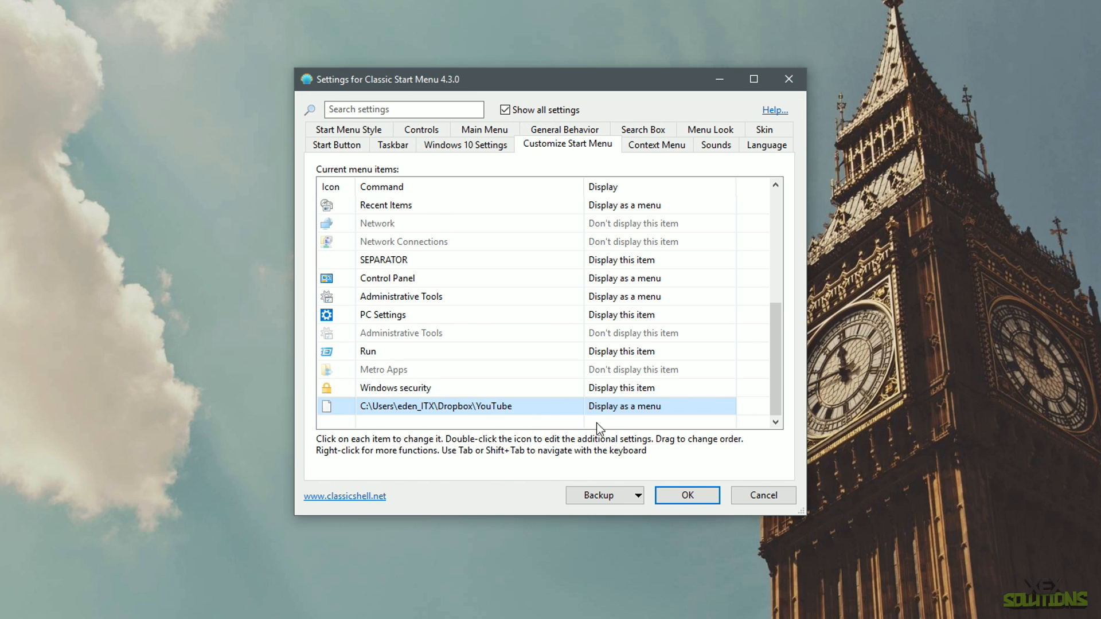
Keep the YouTube folder item displayed as a menu, save the settings, and open the item from the Start menu
{"action": "left_click", "coordinate": [650, 411]}
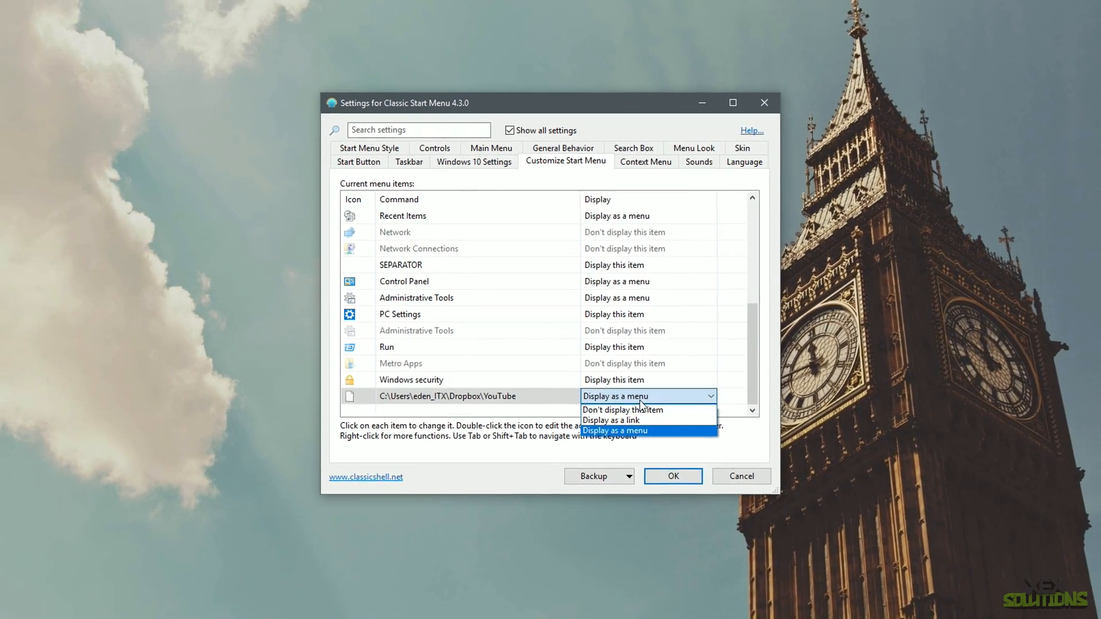
{"action": "left_click", "coordinate": [633, 393]}
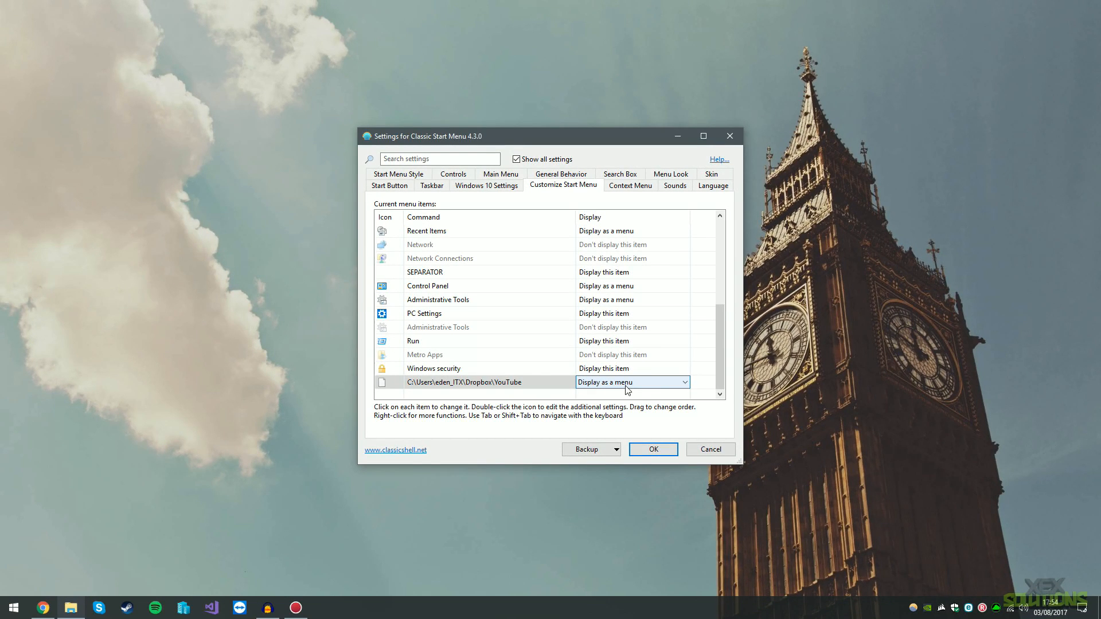
{"action": "left_click", "coordinate": [653, 449]}
{"action": "left_click", "coordinate": [14, 608]}
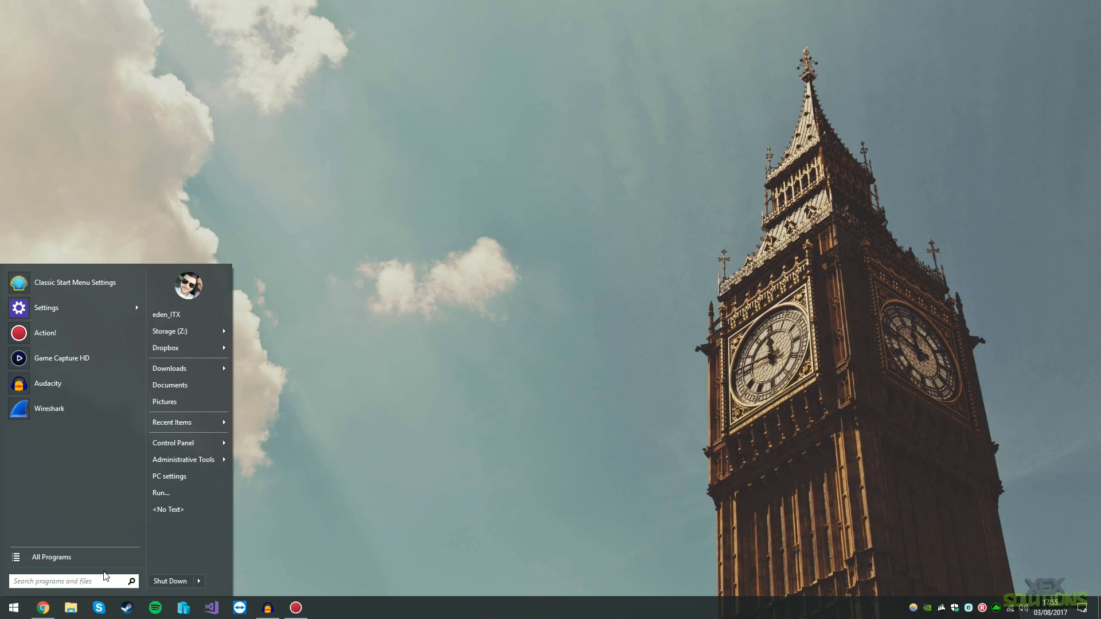
{"action": "left_click", "coordinate": [171, 512]}
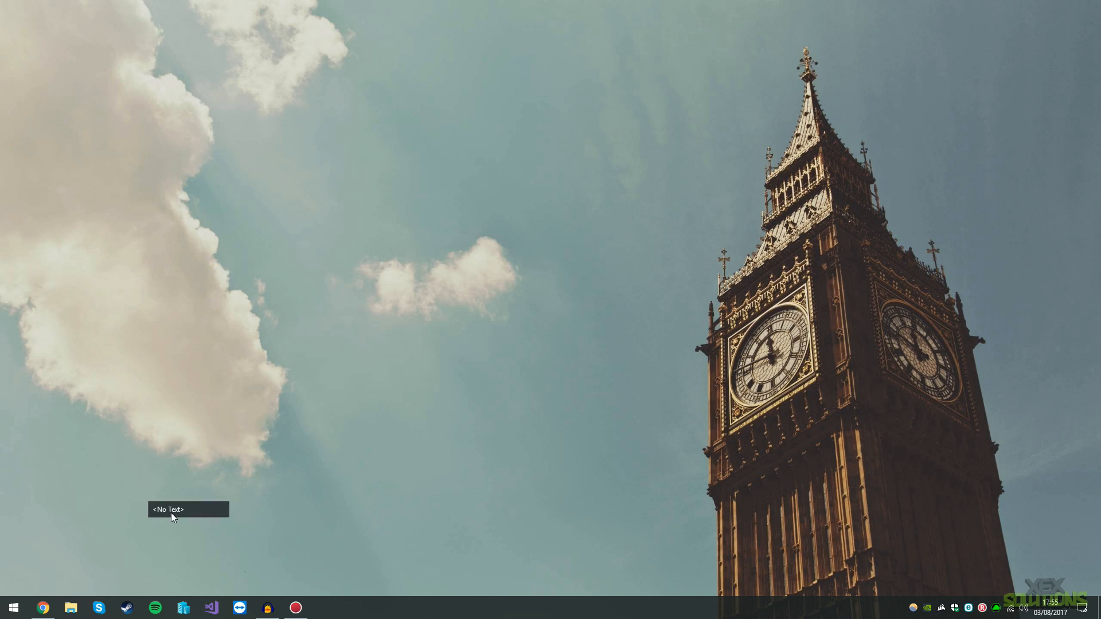
Preview the Start menu with the Metro skin, and try the Windows Aero skin on it
{"action": "left_click_drag", "start_coordinate": [418, 13], "coordinate": [438, 67]}
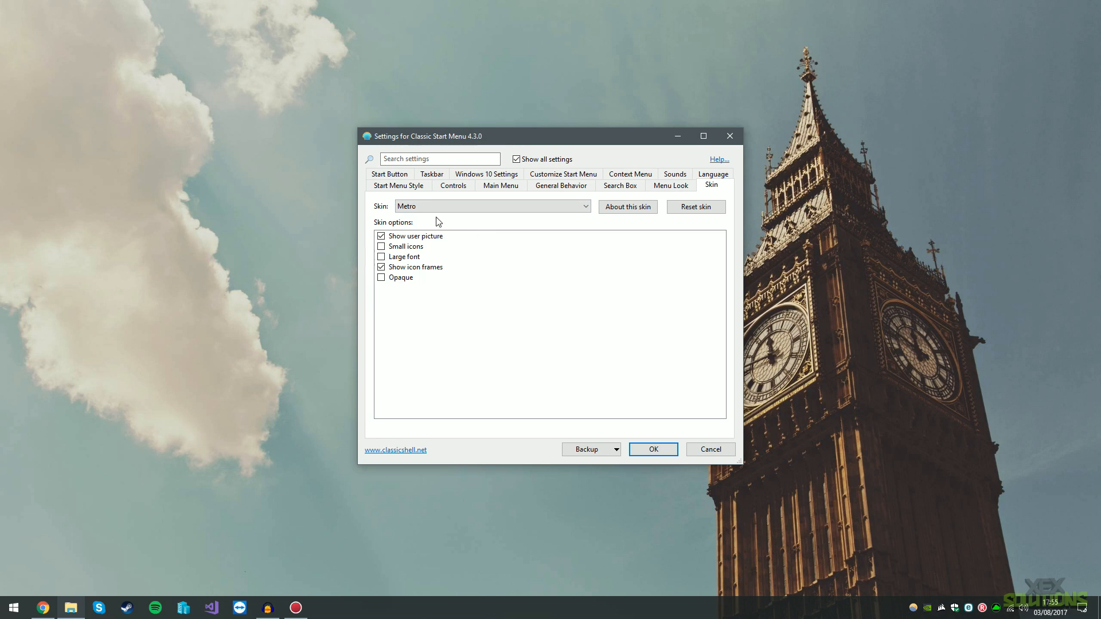
{"action": "left_click", "coordinate": [13, 608]}
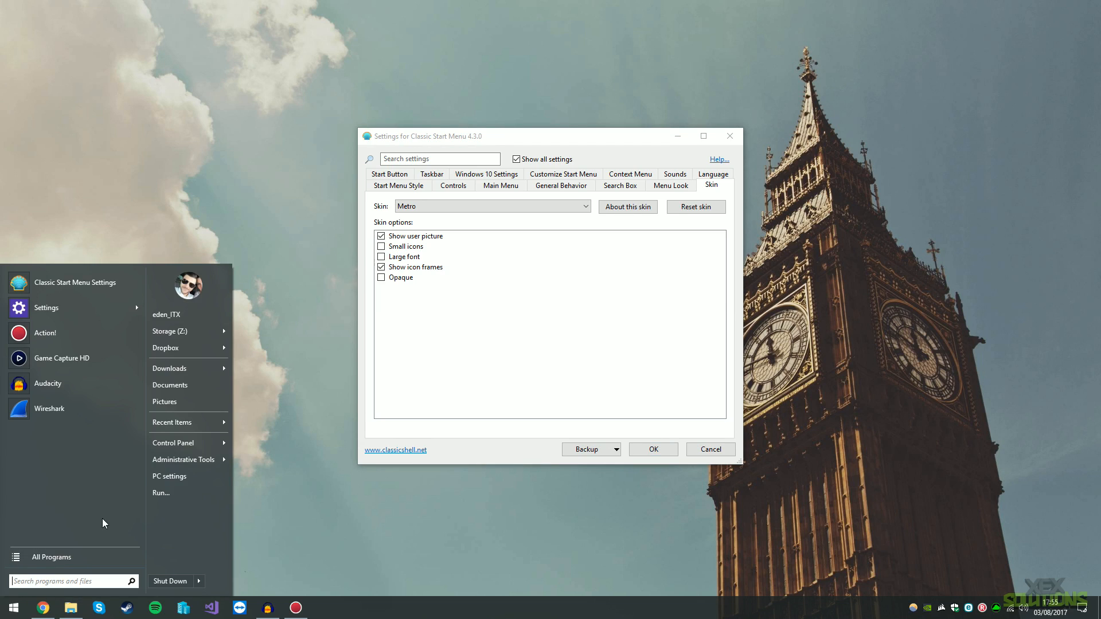
{"action": "left_click", "coordinate": [421, 207]}
{"action": "left_click", "coordinate": [452, 271]}
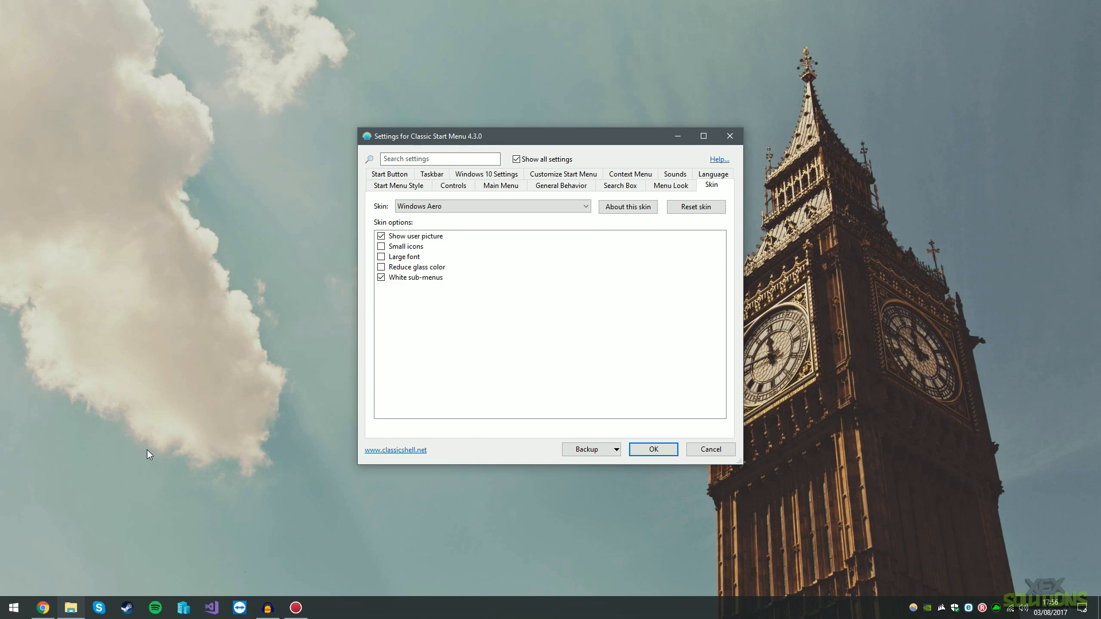
{"action": "left_click", "coordinate": [10, 615]}
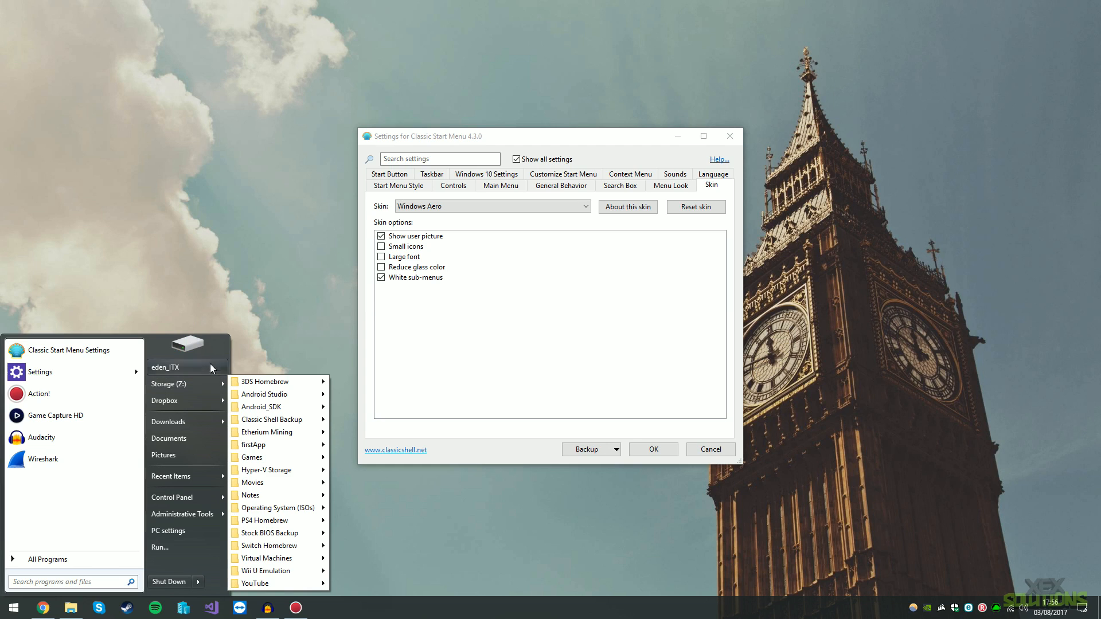
Try the Windows 8 skin and browse through All Programs in the Start menu to preview it
{"action": "left_click", "coordinate": [459, 206]}
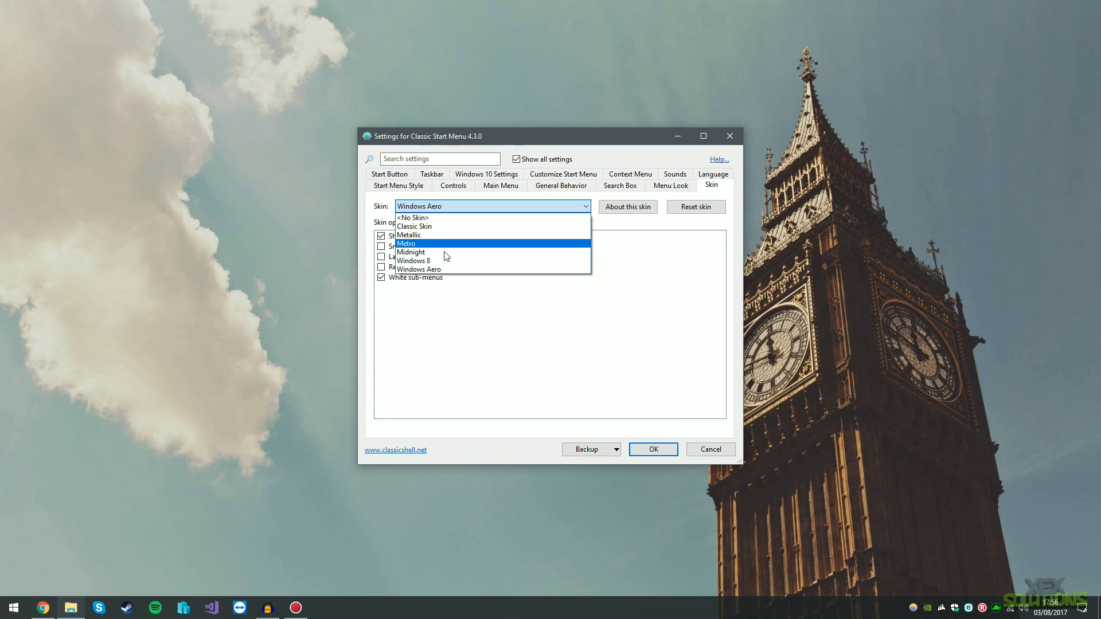
{"action": "left_click", "coordinate": [436, 260]}
{"action": "left_click", "coordinate": [14, 610]}
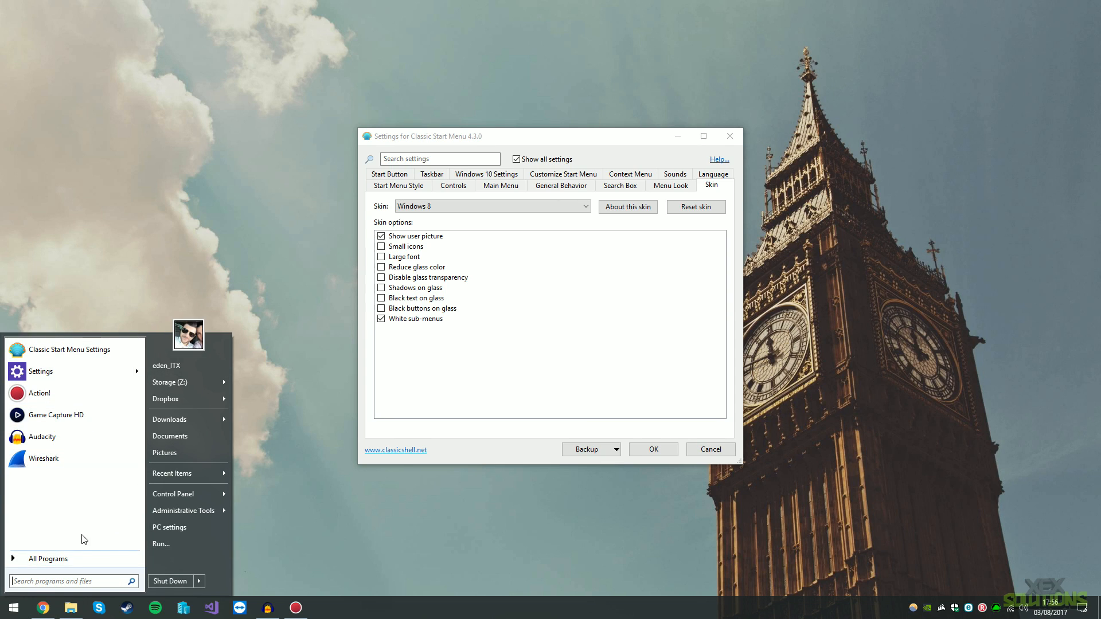
{"action": "left_click", "coordinate": [63, 559]}
{"action": "scroll", "coordinate": [82, 477], "scroll_direction": "down", "scroll_amount": 4}
{"action": "scroll", "coordinate": [81, 477], "scroll_direction": "down", "scroll_amount": 15}
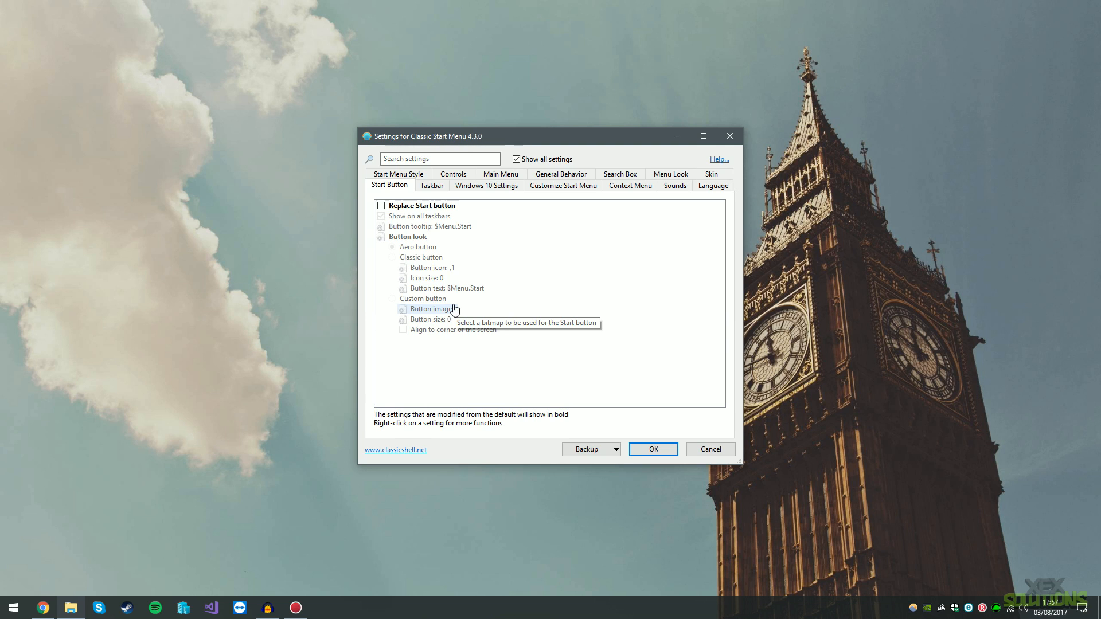
Check the Start menu and examine the backup options for saving to and loading from an XML file, cancelling the save
{"action": "left_click", "coordinate": [13, 608]}
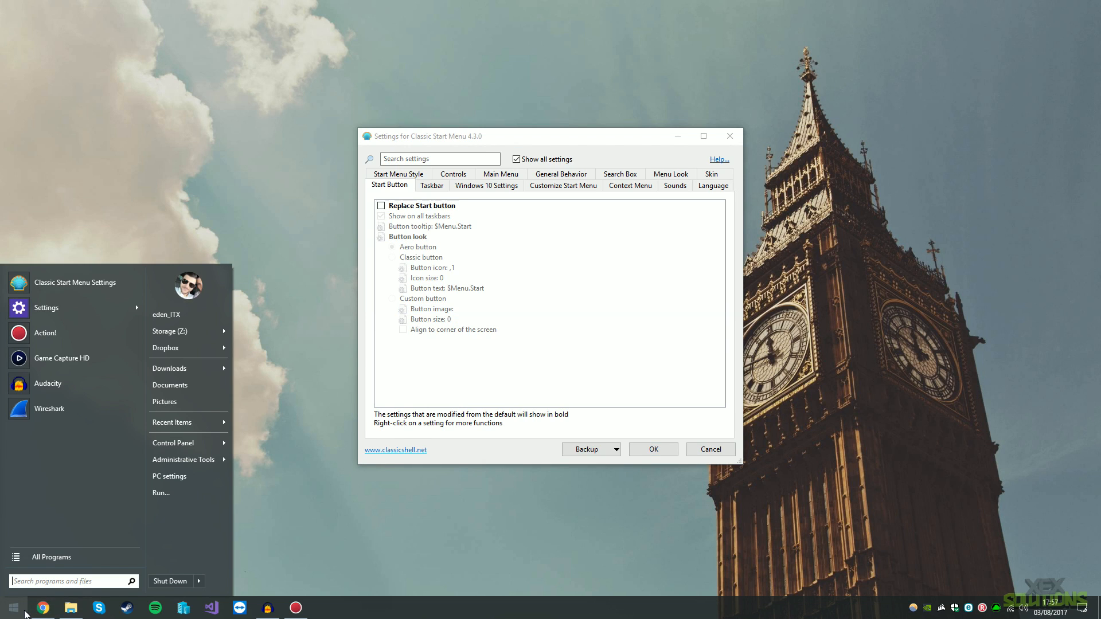
{"action": "left_click", "coordinate": [380, 509]}
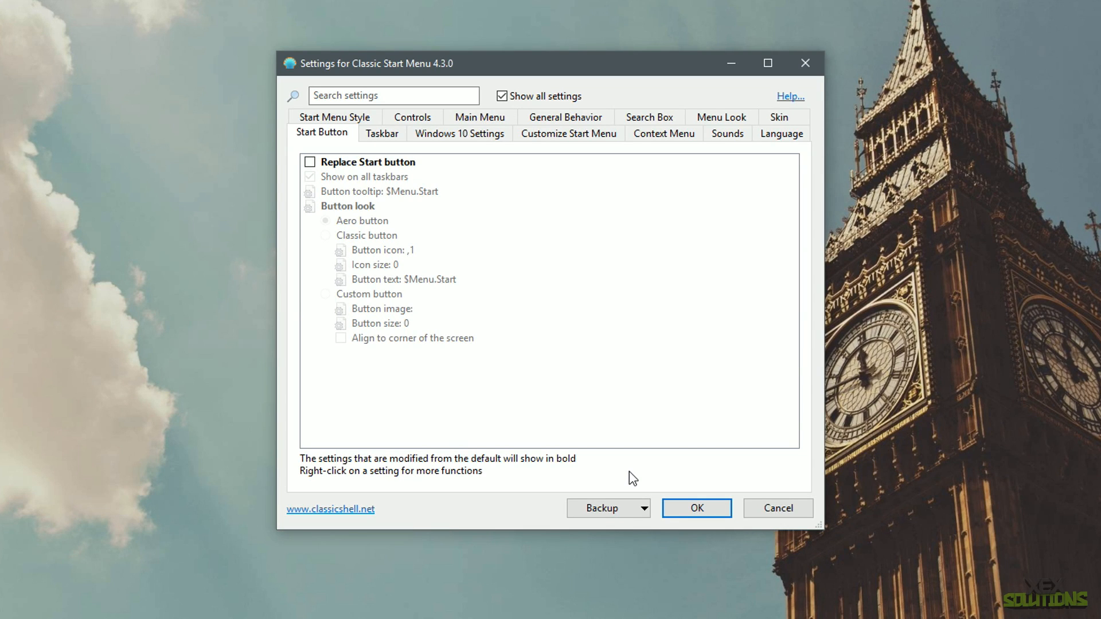
{"action": "left_click", "coordinate": [605, 510]}
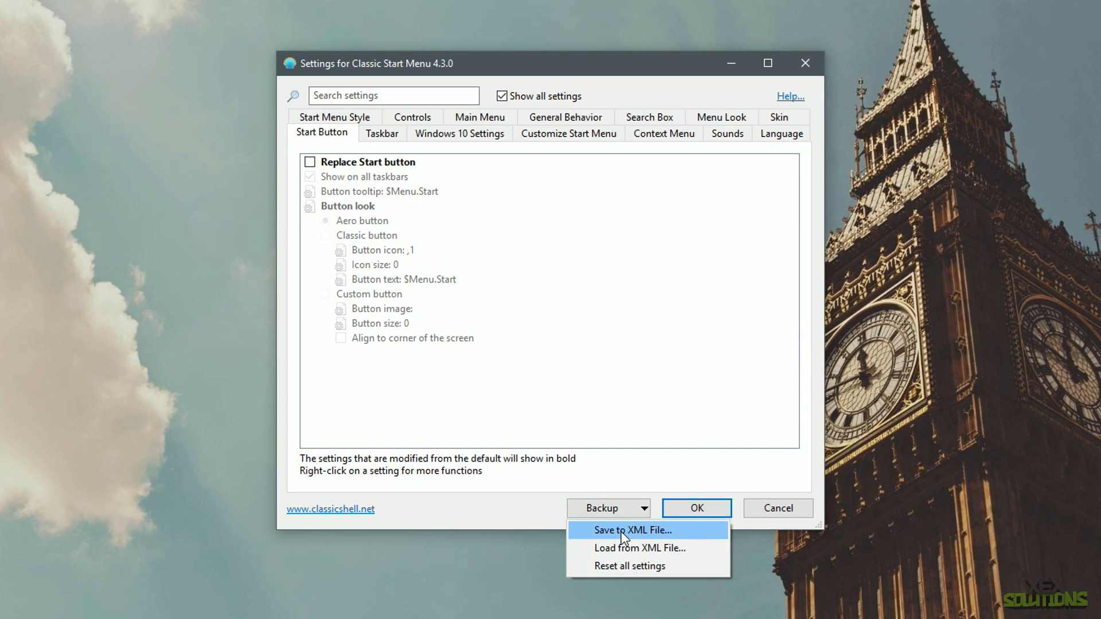
{"action": "left_click", "coordinate": [624, 531]}
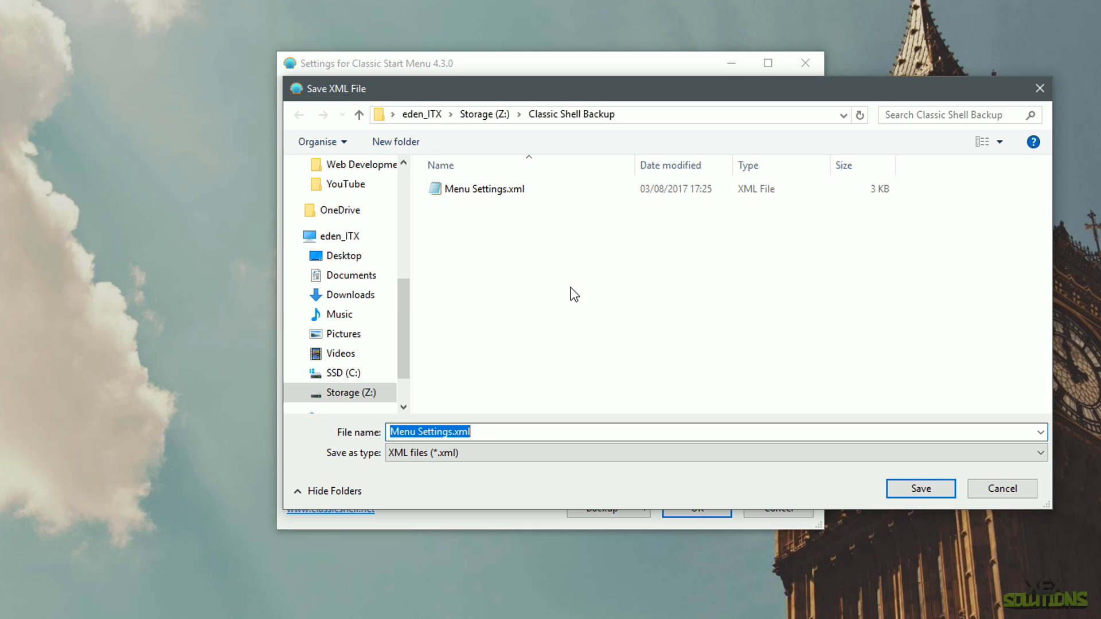
{"action": "left_click", "coordinate": [995, 494]}
{"action": "left_click", "coordinate": [643, 510]}
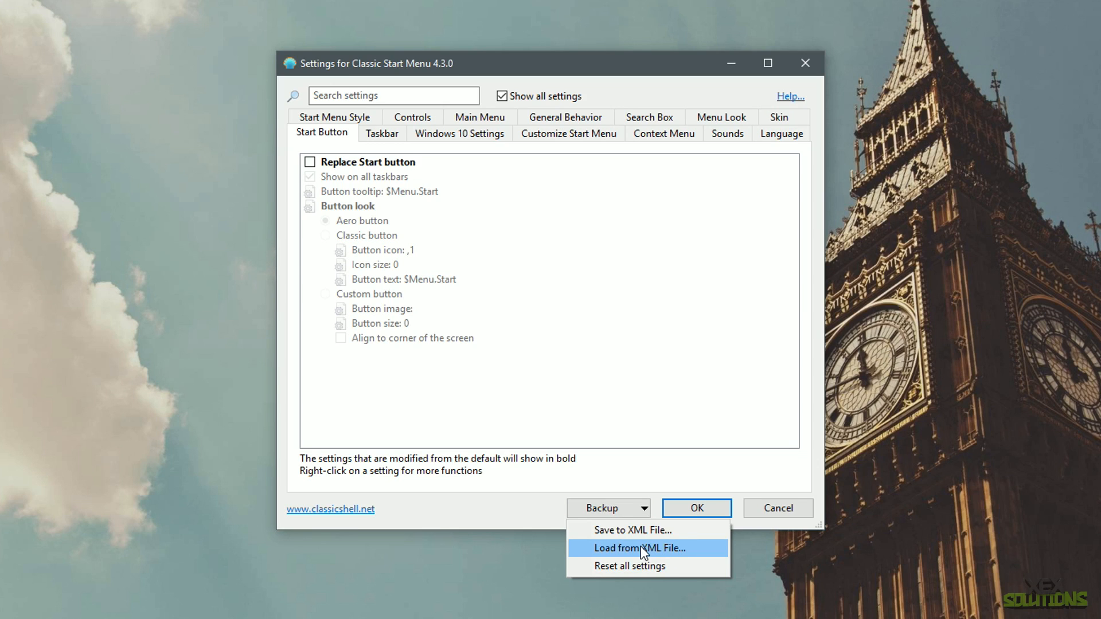
{"action": "left_click", "coordinate": [411, 504]}
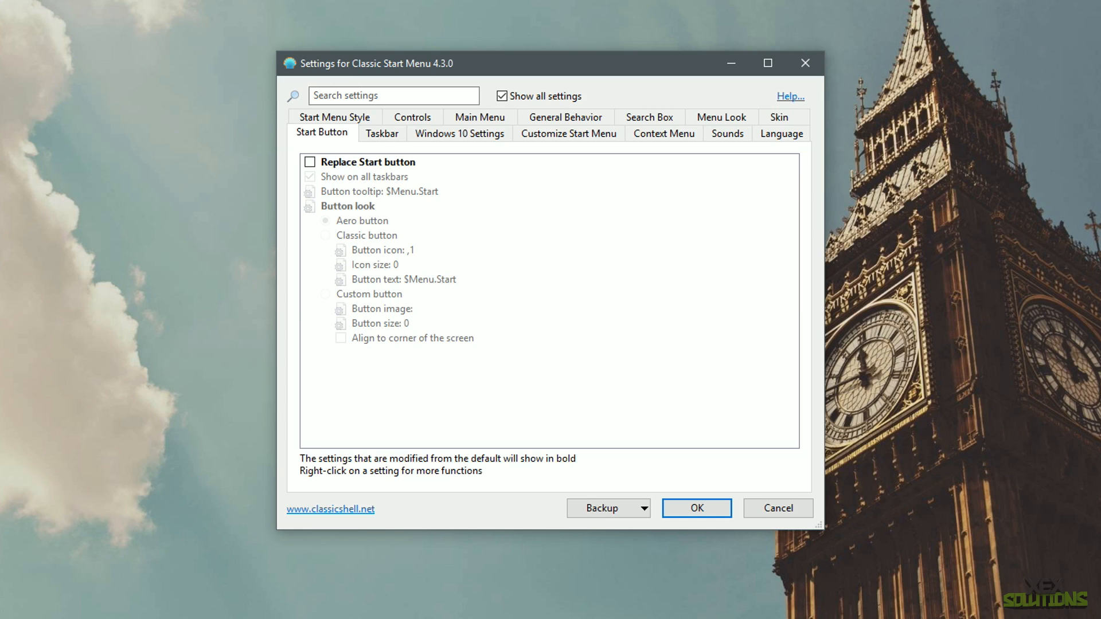
{"action": "key", "text": "super"}
{"action": "left_click", "coordinate": [369, 472]}
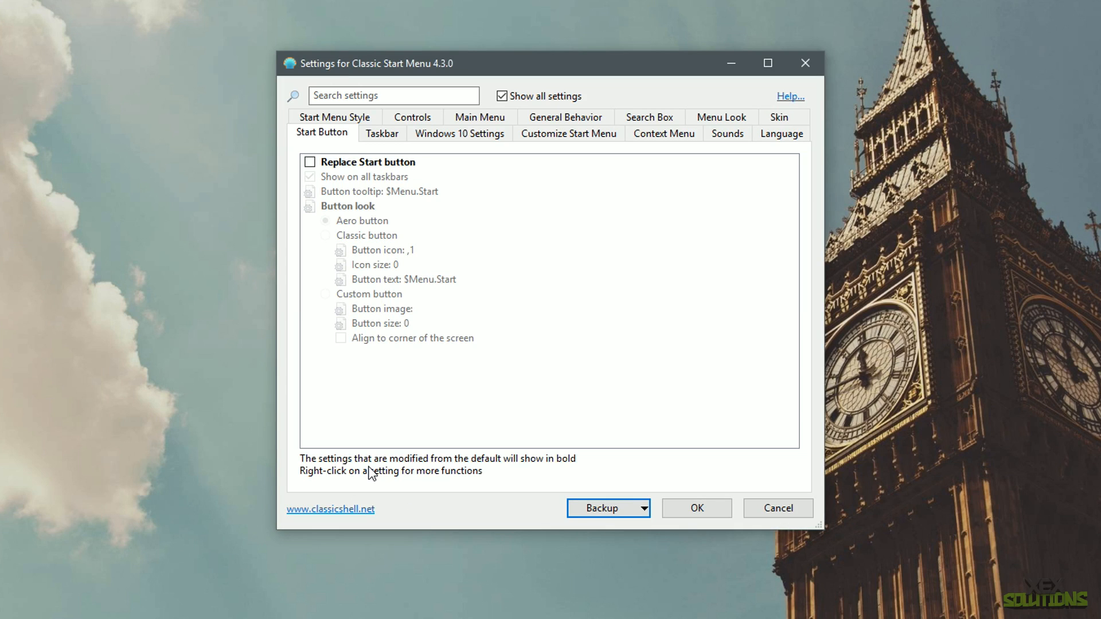